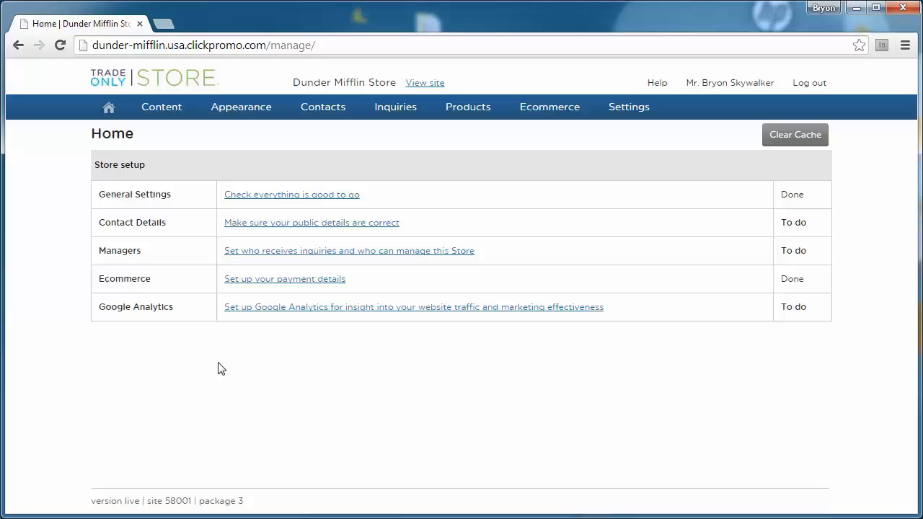
Step: Show the Products dropdown in the top navigation of the store's admin home page
{"action": "mouse_move", "coordinate": [445, 109]}
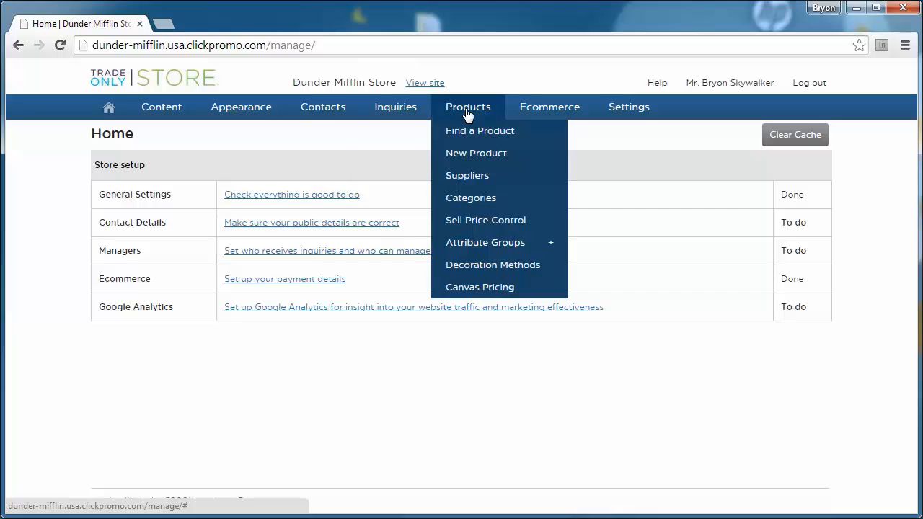
Step: Go to Attribute Groups, switch to Text Field Attributes, and start a new text field attribute
{"action": "left_click", "coordinate": [483, 243]}
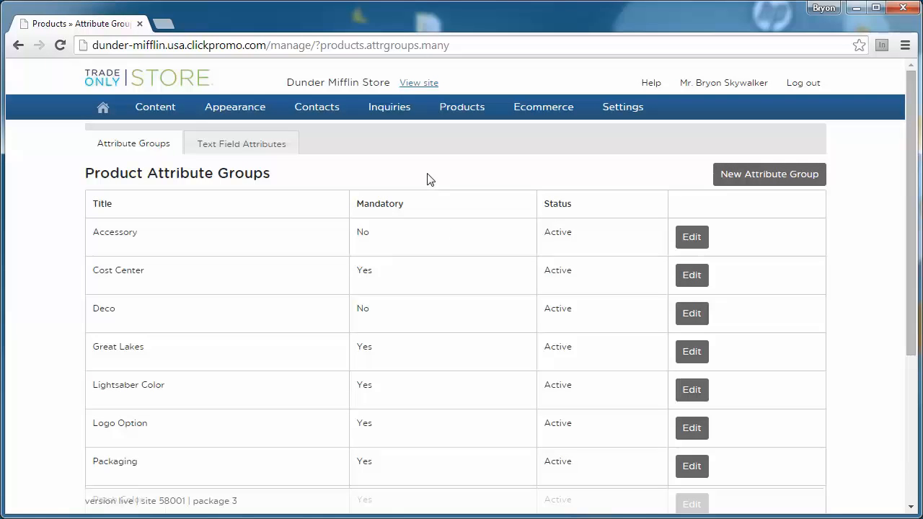
{"action": "left_click", "coordinate": [224, 147]}
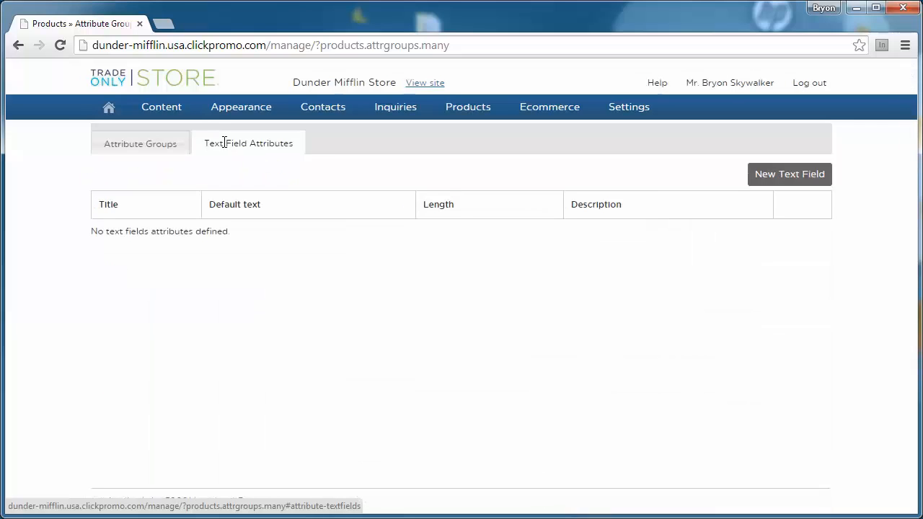
{"action": "left_click", "coordinate": [779, 178]}
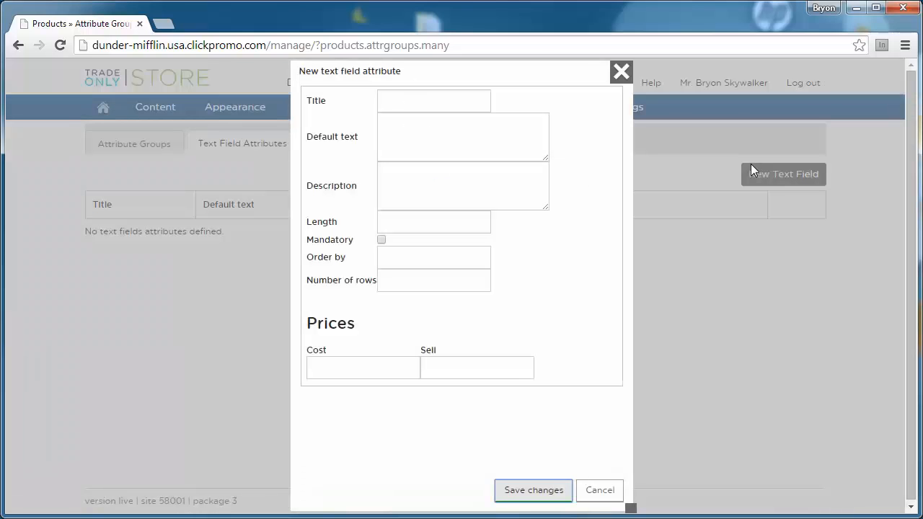
Step: Enter title 'Name', default text 'Name here' and description 'your name goes here'
{"action": "left_click", "coordinate": [395, 103]}
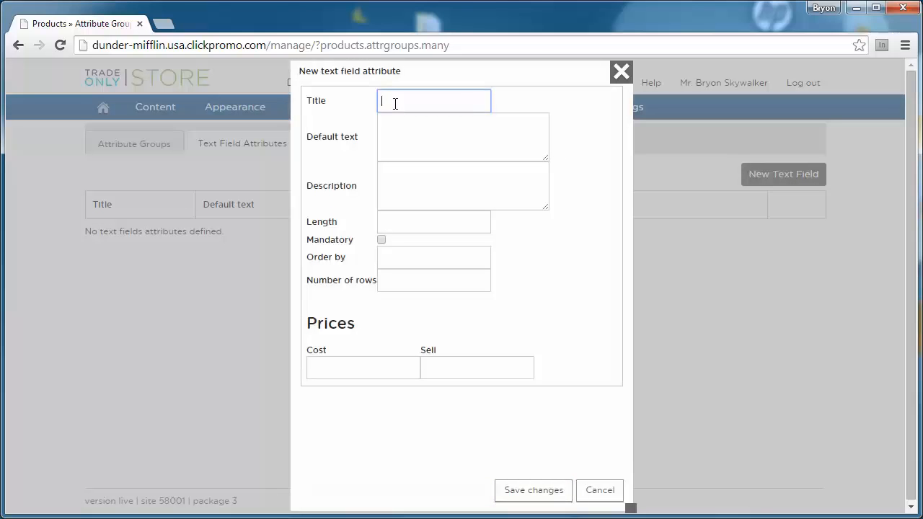
{"action": "type", "text": "Name"}
{"action": "key", "text": "Tab"}
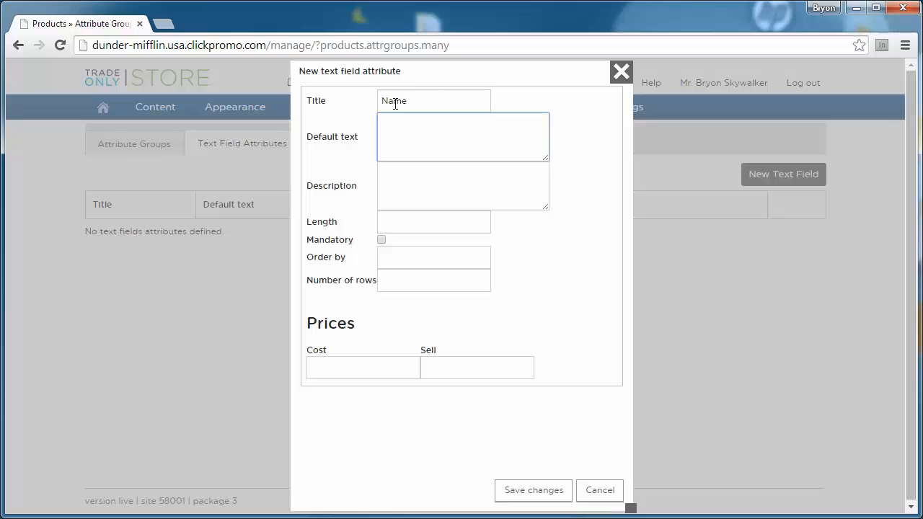
{"action": "type", "text": "Name here"}
{"action": "key", "text": "Tab"}
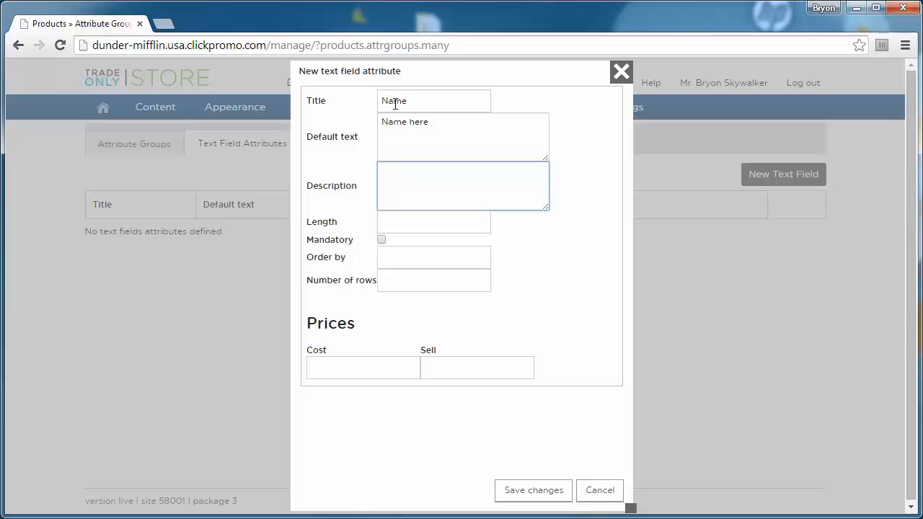
{"action": "type", "text": "you rname goes here"}
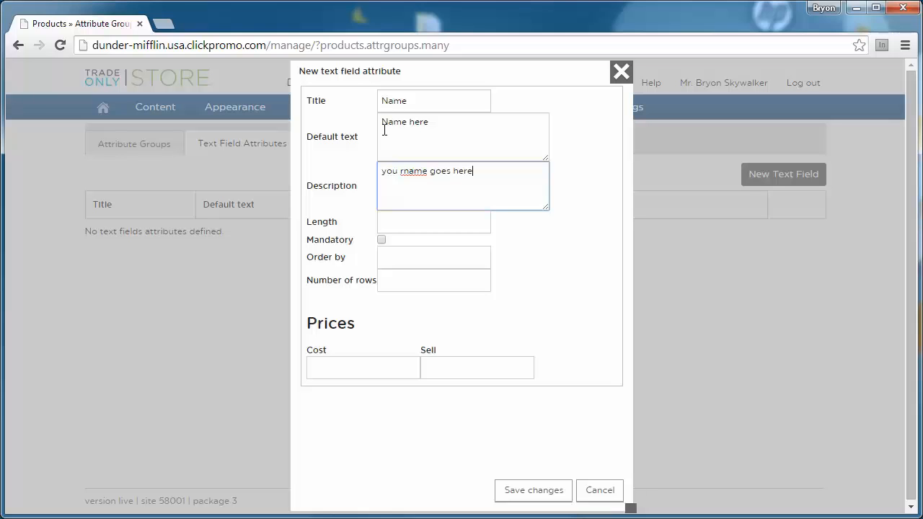
{"action": "key", "text": "BackSpace"}
{"action": "key", "text": "BackSpace"}
{"action": "type", "text": "r"}
Step: Set length 30, mandatory, order 1 and one row, then save the Name attribute
{"action": "left_click", "coordinate": [408, 221]}
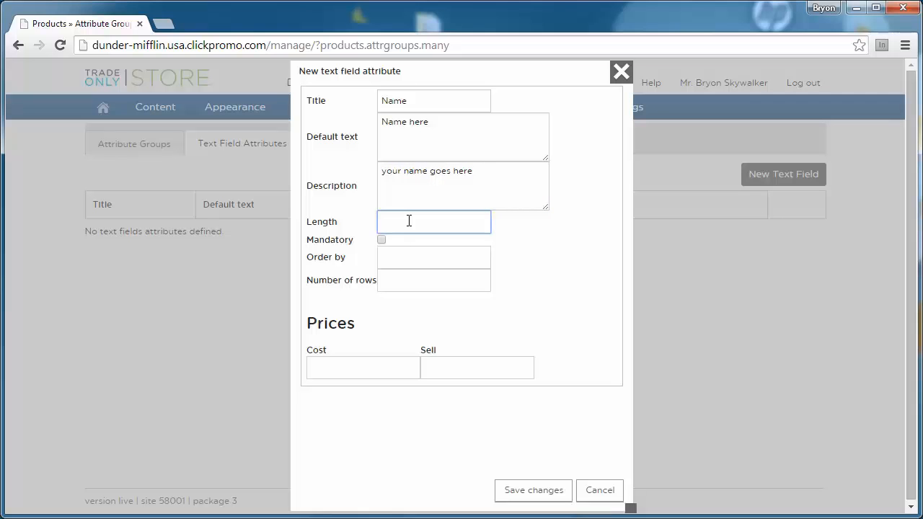
{"action": "type", "text": "30"}
{"action": "left_click", "coordinate": [382, 240]}
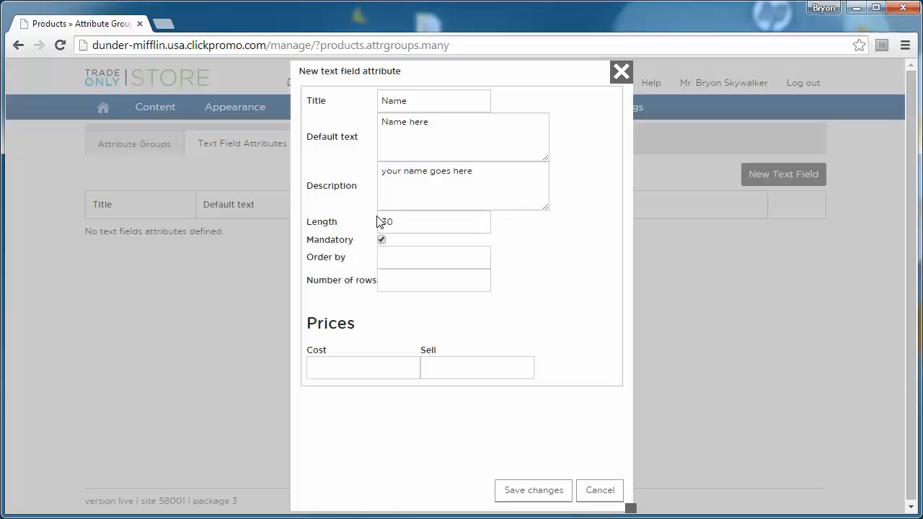
{"action": "left_click", "coordinate": [395, 259]}
{"action": "type", "text": "1"}
{"action": "left_click", "coordinate": [422, 281]}
{"action": "type", "text": "1"}
{"action": "left_click", "coordinate": [429, 397]}
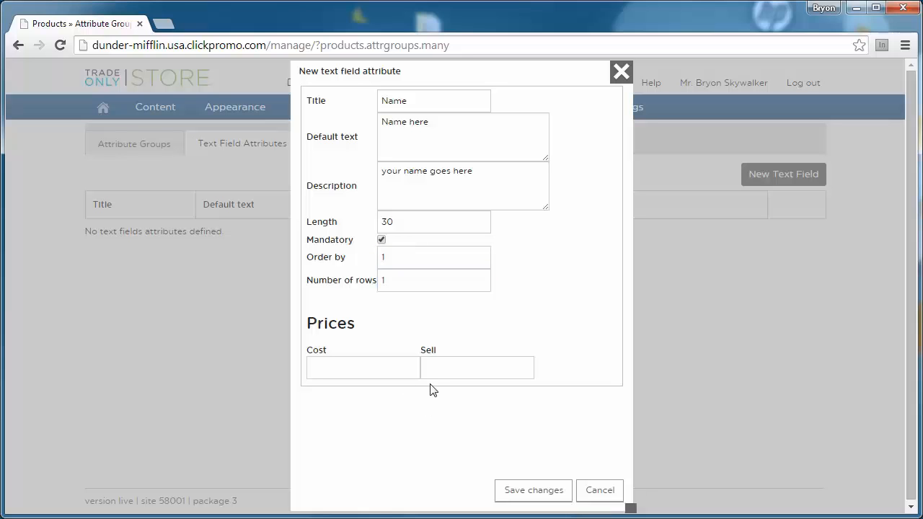
{"action": "left_click", "coordinate": [507, 498]}
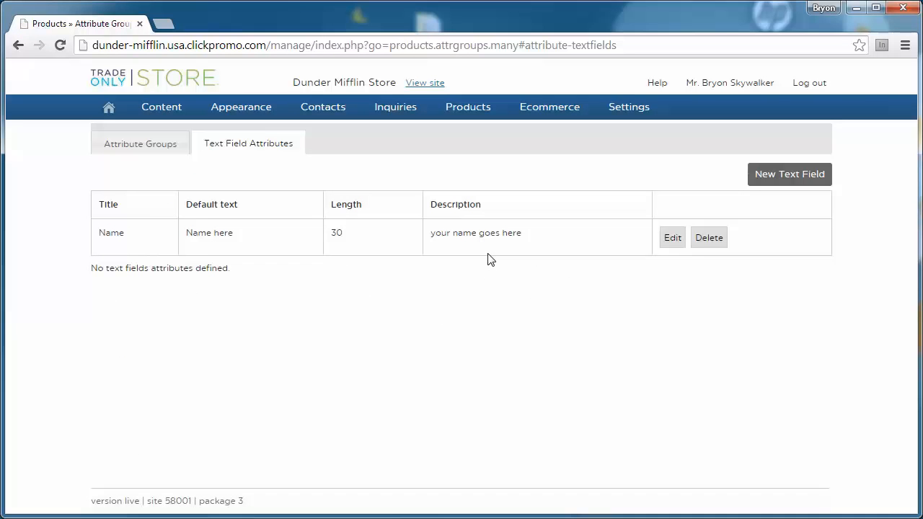
Step: Start another text field attribute titled 'Employee Title', correcting the misspelling
{"action": "left_click", "coordinate": [791, 174]}
{"action": "left_click", "coordinate": [402, 94]}
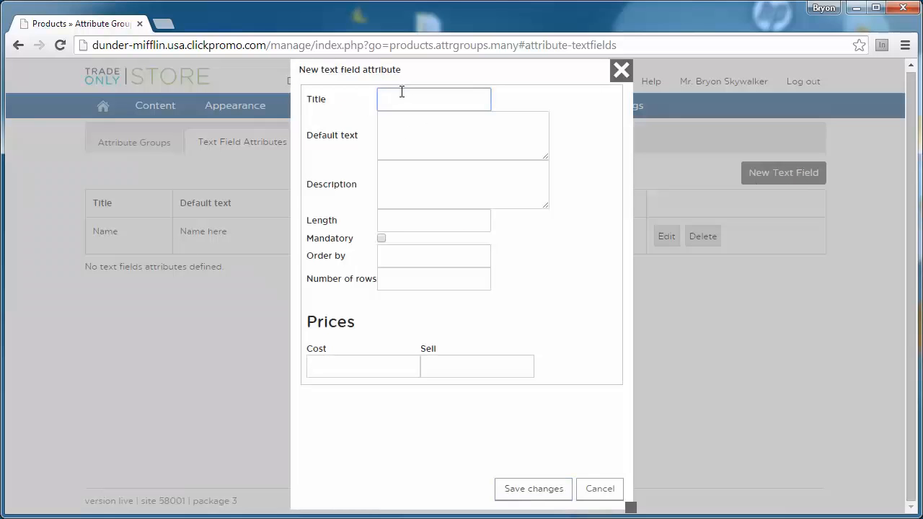
{"action": "type", "text": "Empployee"}
{"action": "key", "text": "BackSpace"}
{"action": "key", "text": "BackSpace"}
{"action": "key", "text": "BackSpace"}
{"action": "key", "text": "BackSpace"}
{"action": "key", "text": "BackSpace"}
{"action": "key", "text": "BackSpace"}
{"action": "type", "text": "plyee Title"}
{"action": "left_click", "coordinate": [411, 100]}
{"action": "left_click_drag", "start_coordinate": [424, 98], "coordinate": [333, 91]}
{"action": "type", "text": "Employee"}
Step: Set length 20, mandatory, order 2 and one row, then save Employee Title
{"action": "left_click", "coordinate": [404, 117]}
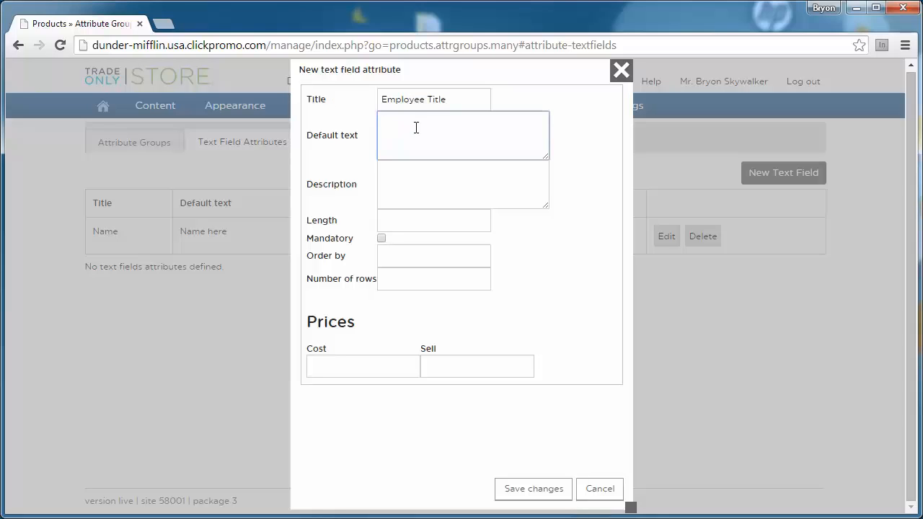
{"action": "left_click", "coordinate": [414, 169]}
{"action": "left_click", "coordinate": [416, 210]}
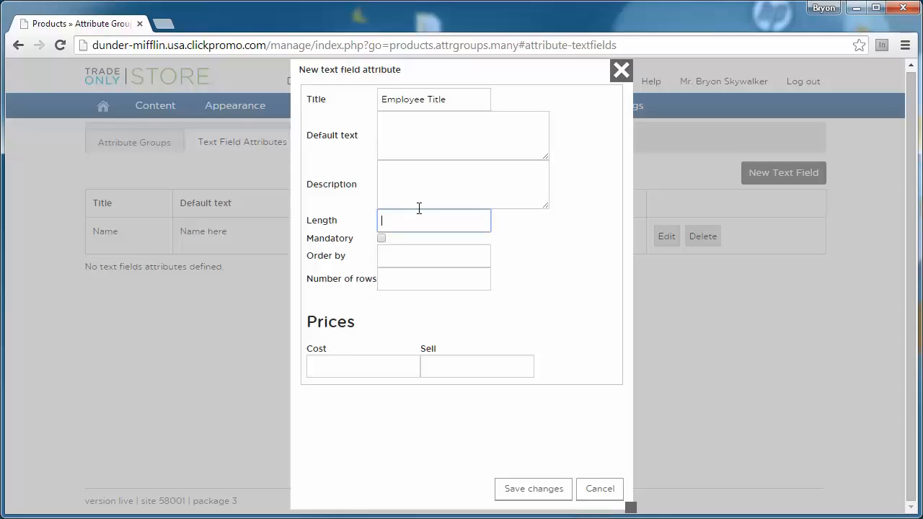
{"action": "type", "text": "20"}
{"action": "left_click", "coordinate": [382, 238]}
{"action": "left_click", "coordinate": [383, 255]}
{"action": "type", "text": "2"}
{"action": "left_click", "coordinate": [407, 281]}
{"action": "type", "text": "1"}
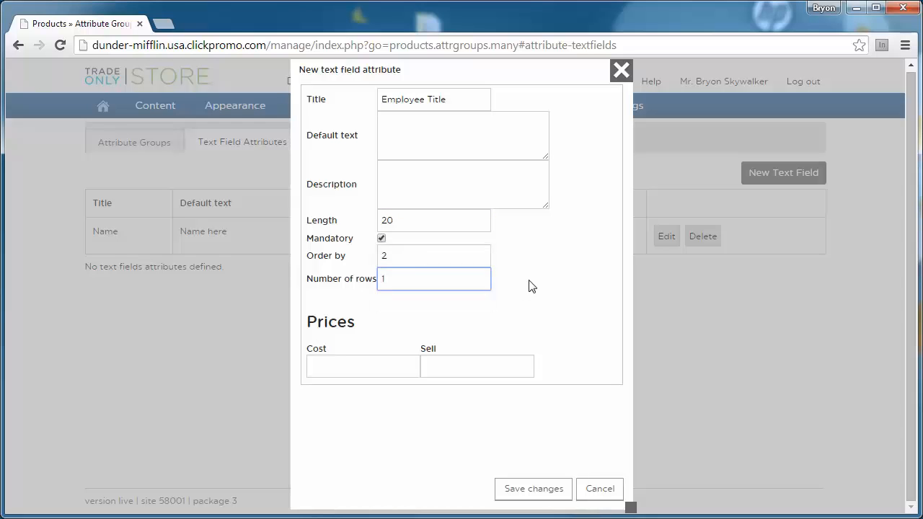
{"action": "left_click", "coordinate": [523, 393]}
{"action": "left_click", "coordinate": [533, 490]}
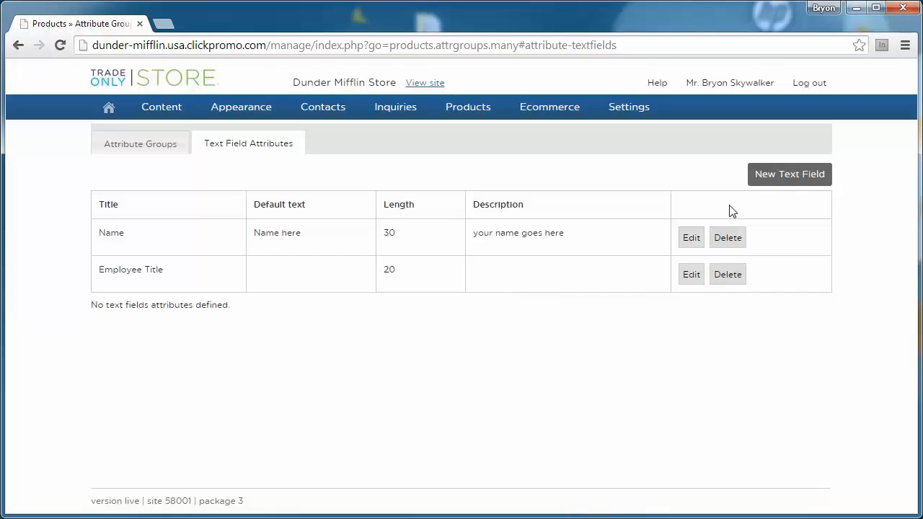
{"action": "left_click", "coordinate": [793, 176]}
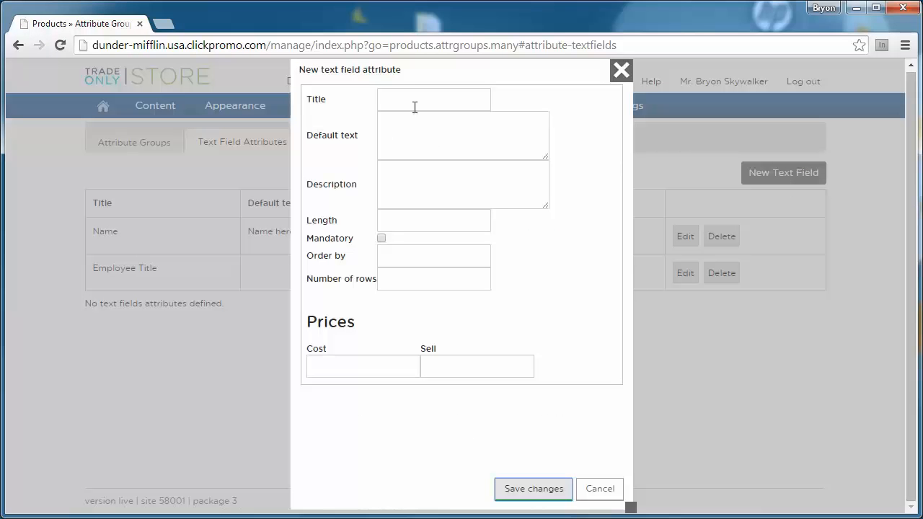
Step: Create the Phone Number text field with length 20, mandatory, order 3 and one row
{"action": "left_click", "coordinate": [415, 97]}
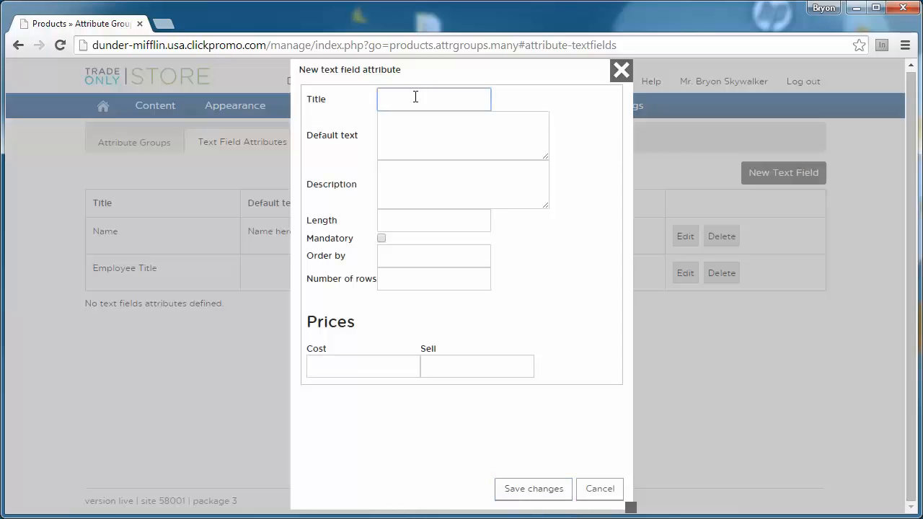
{"action": "type", "text": "Phone Number"}
{"action": "left_click", "coordinate": [401, 220]}
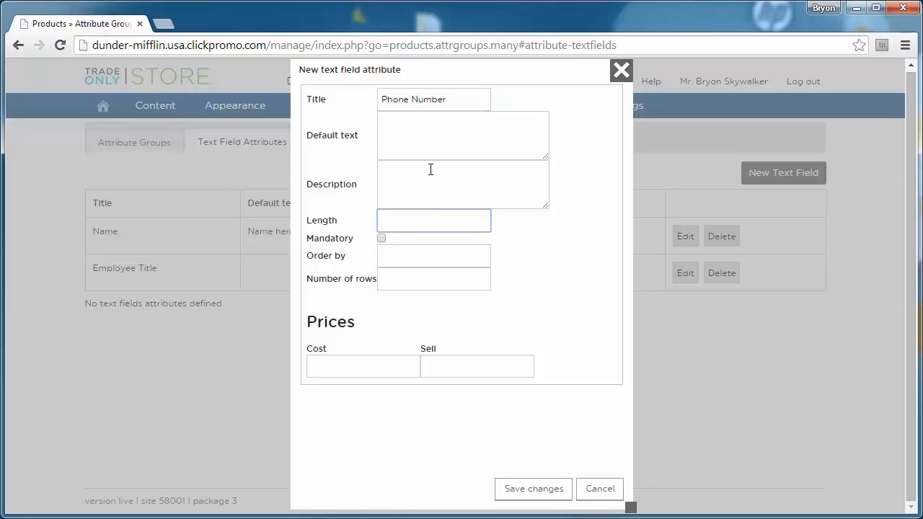
{"action": "type", "text": "20"}
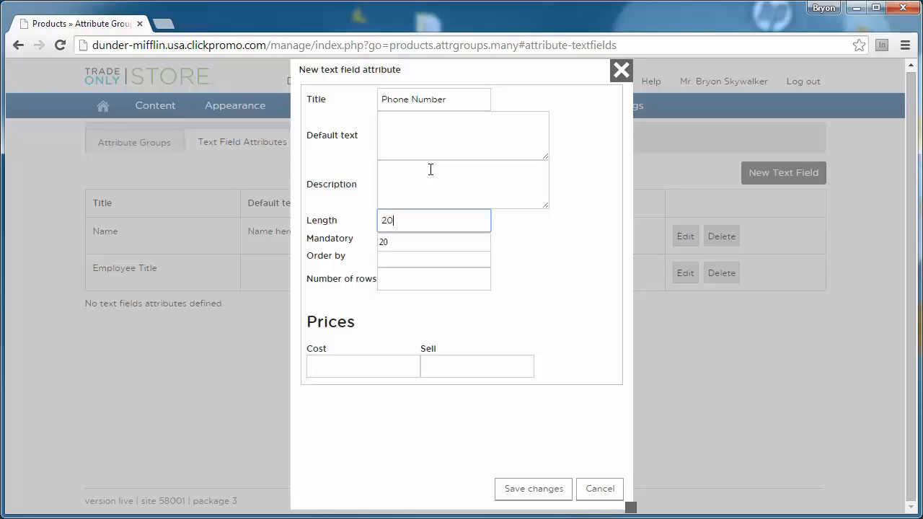
{"action": "left_click", "coordinate": [537, 241]}
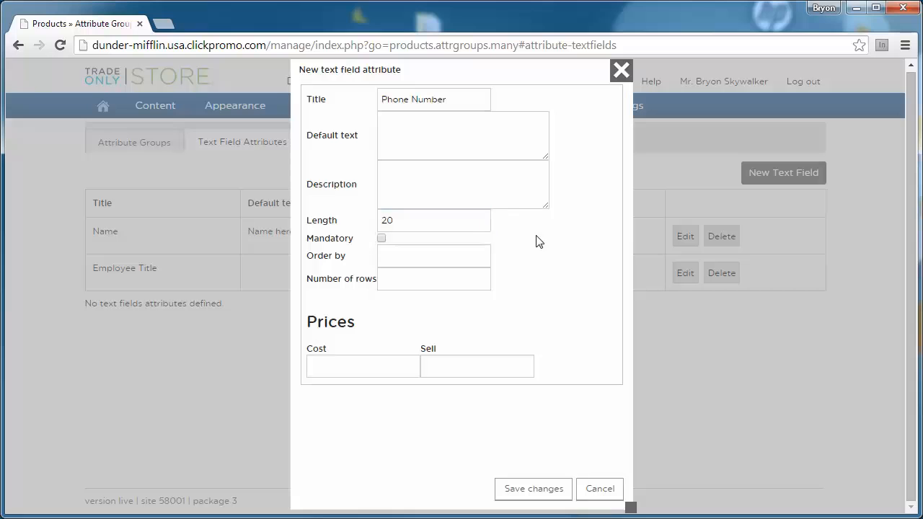
{"action": "left_click", "coordinate": [381, 238]}
{"action": "left_click", "coordinate": [397, 257]}
{"action": "type", "text": "3"}
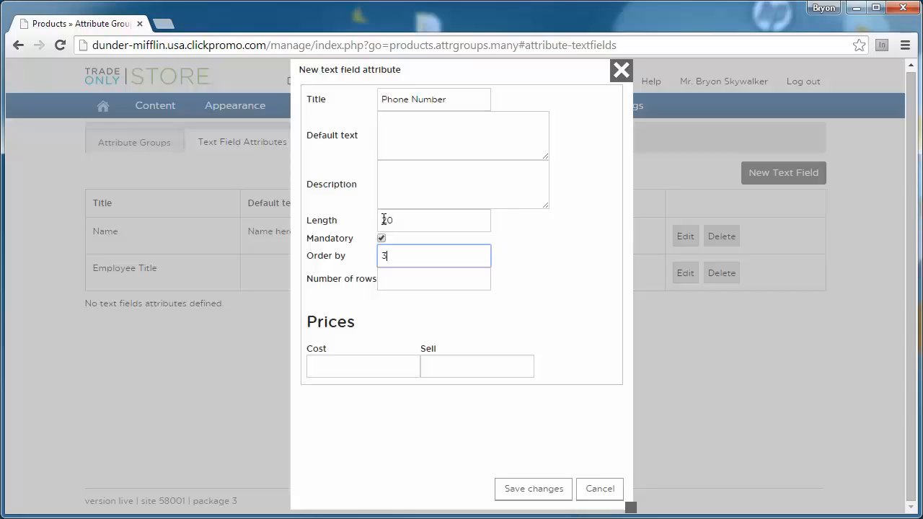
{"action": "key", "text": "Tab"}
{"action": "type", "text": "1"}
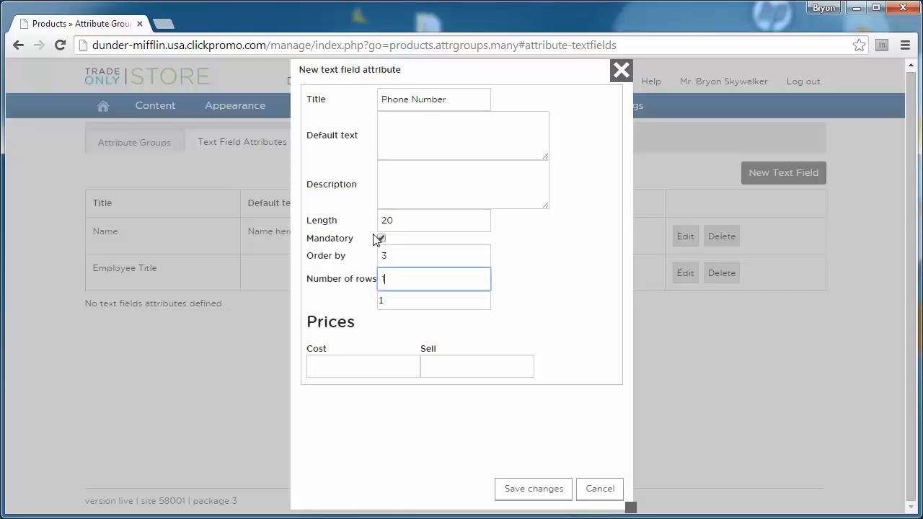
{"action": "left_click", "coordinate": [531, 496]}
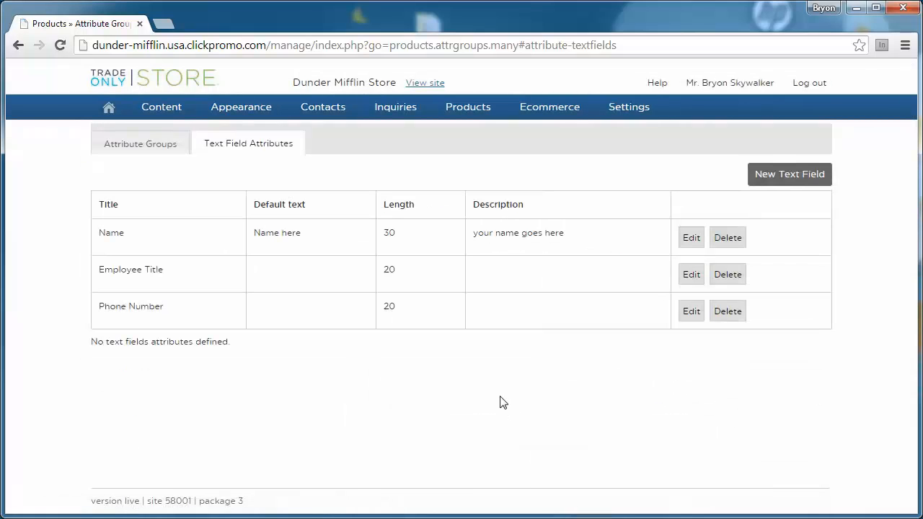
Step: Start an Email text field with length 30, mandatory, order 4 and one row
{"action": "left_click", "coordinate": [797, 177]}
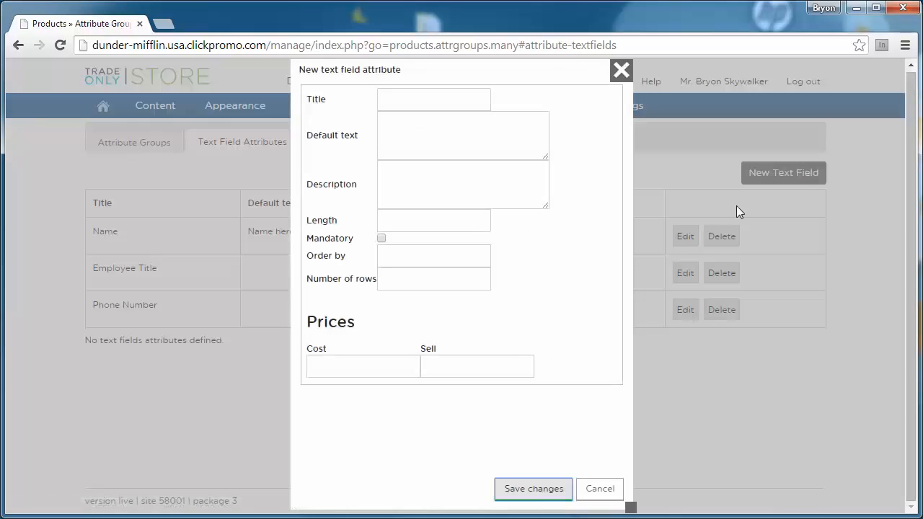
{"action": "left_click", "coordinate": [436, 101]}
{"action": "type", "text": "Email"}
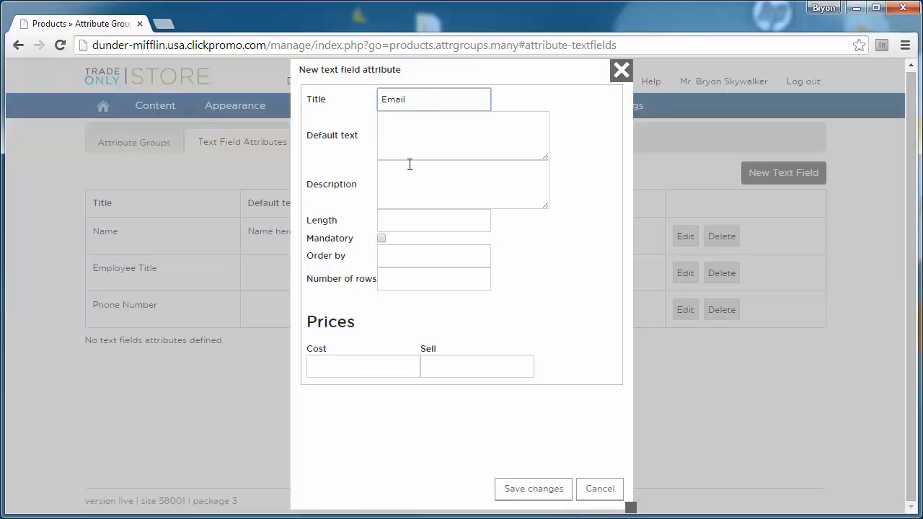
{"action": "left_click", "coordinate": [402, 227]}
{"action": "type", "text": "30"}
{"action": "left_click", "coordinate": [553, 197]}
{"action": "left_click", "coordinate": [383, 239]}
{"action": "left_click", "coordinate": [410, 252]}
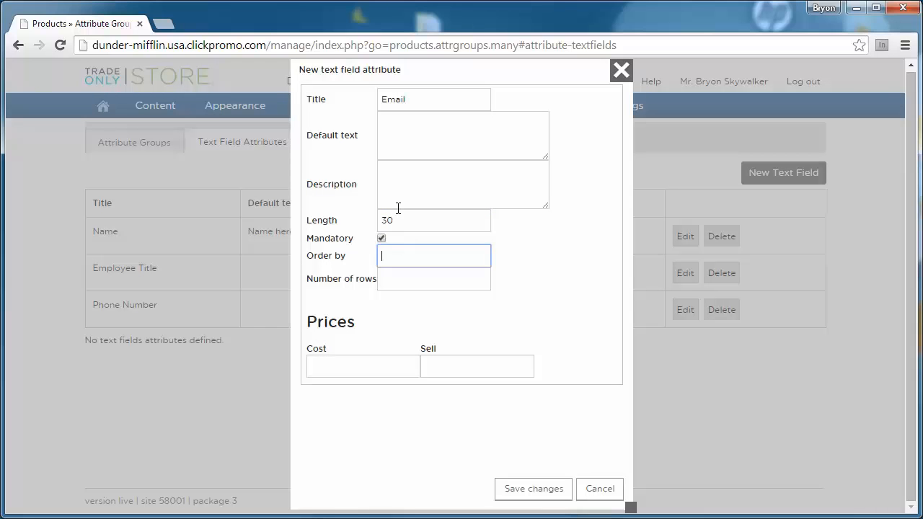
{"action": "type", "text": "4"}
{"action": "left_click", "coordinate": [416, 277]}
{"action": "type", "text": "1"}
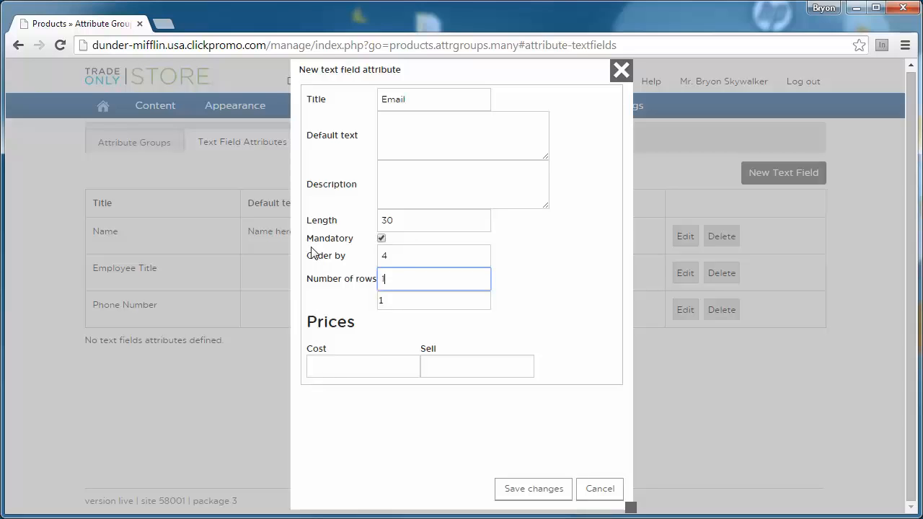
Step: Leave the cost field as is, keep Email mandatory, and save the attribute
{"action": "left_click", "coordinate": [355, 365]}
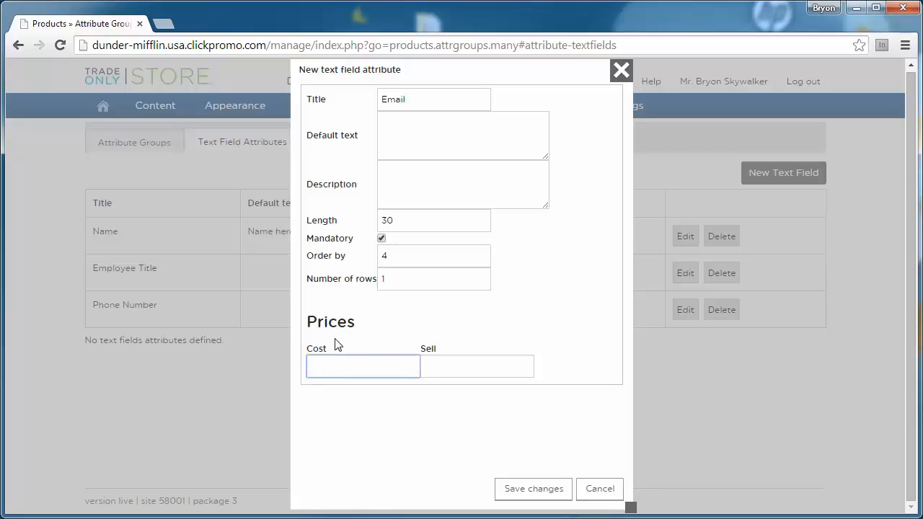
{"action": "left_click", "coordinate": [381, 239]}
{"action": "left_click", "coordinate": [356, 364]}
{"action": "left_click", "coordinate": [382, 239]}
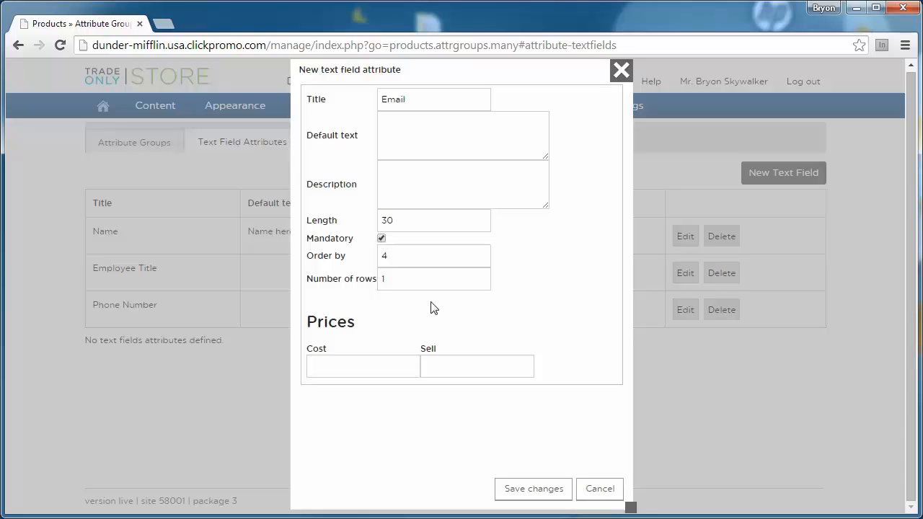
{"action": "left_click", "coordinate": [522, 492]}
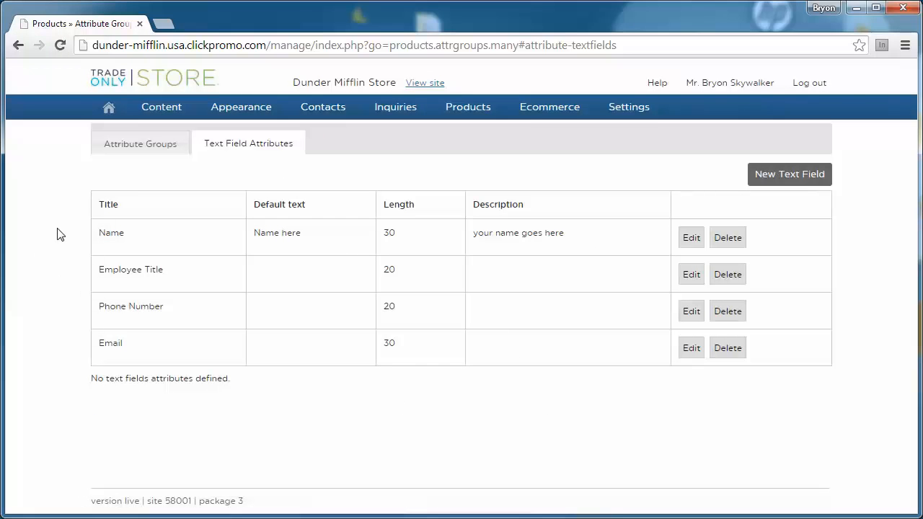
Step: Switch to the attribute groups list and start a new attribute group
{"action": "left_click", "coordinate": [134, 144]}
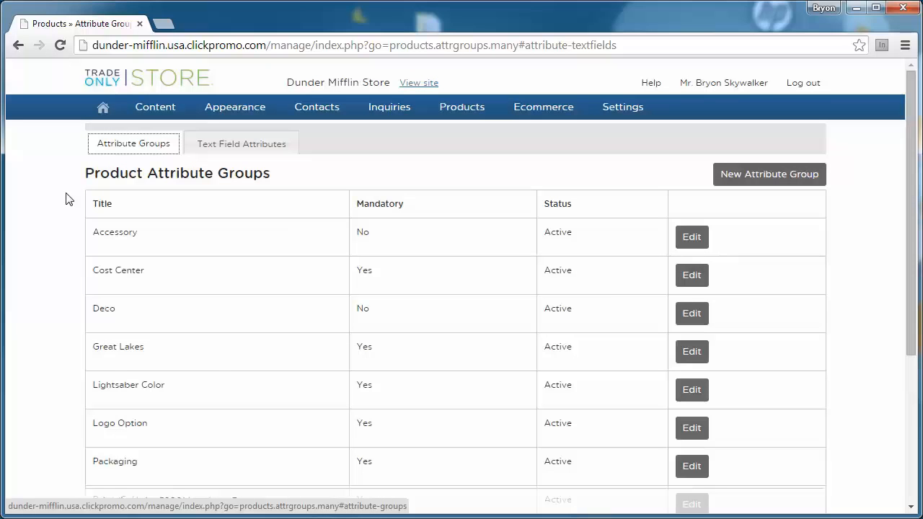
{"action": "left_click", "coordinate": [126, 147]}
{"action": "left_click", "coordinate": [128, 148]}
{"action": "left_click", "coordinate": [749, 176]}
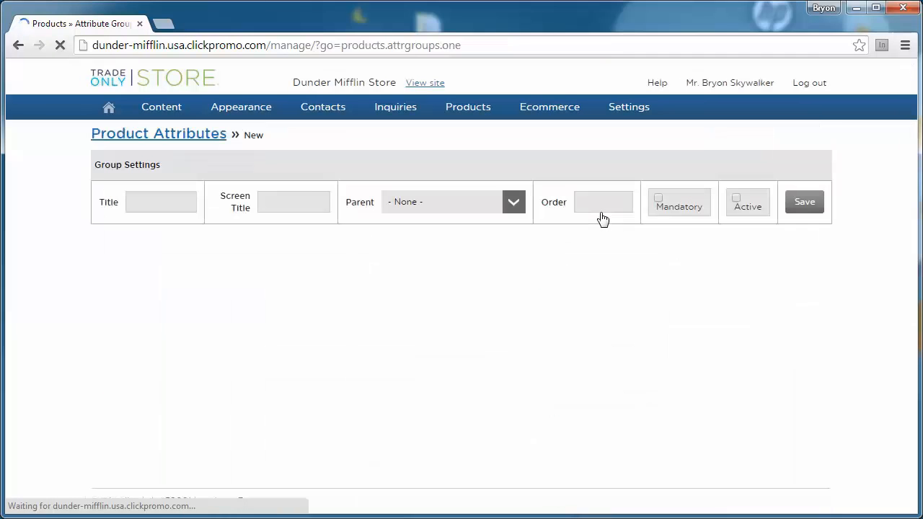
Step: Name the group 'Finish' with order 1, mandatory and active, and save it
{"action": "left_click", "coordinate": [194, 210]}
{"action": "type", "text": "FInish"}
{"action": "key", "text": "BackSpace"}
{"action": "key", "text": "BackSpace"}
{"action": "key", "text": "BackSpace"}
{"action": "key", "text": "BackSpace"}
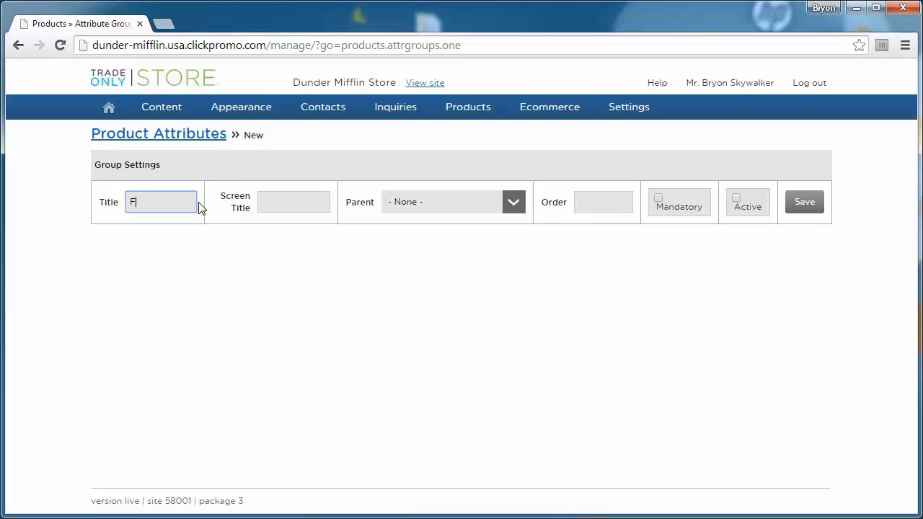
{"action": "type", "text": "inish"}
{"action": "left_click", "coordinate": [596, 193]}
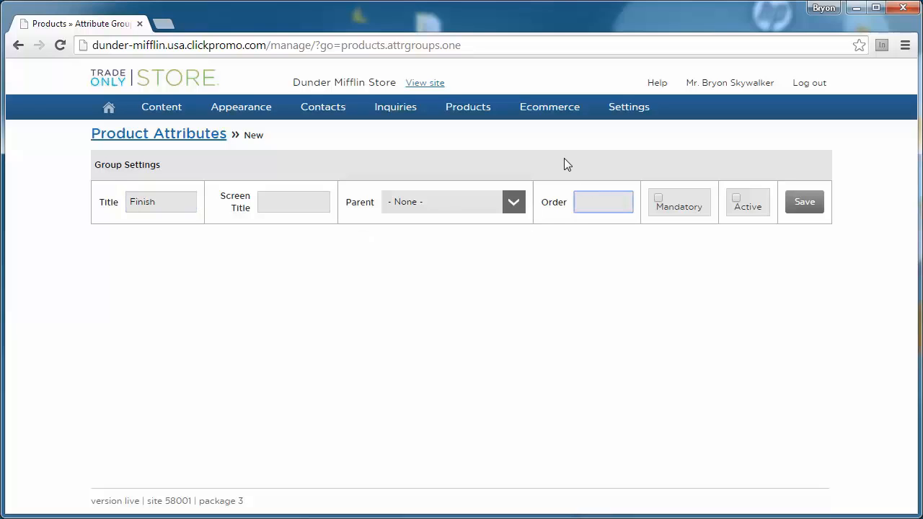
{"action": "type", "text": "1"}
{"action": "left_click", "coordinate": [657, 199]}
{"action": "left_click", "coordinate": [735, 198]}
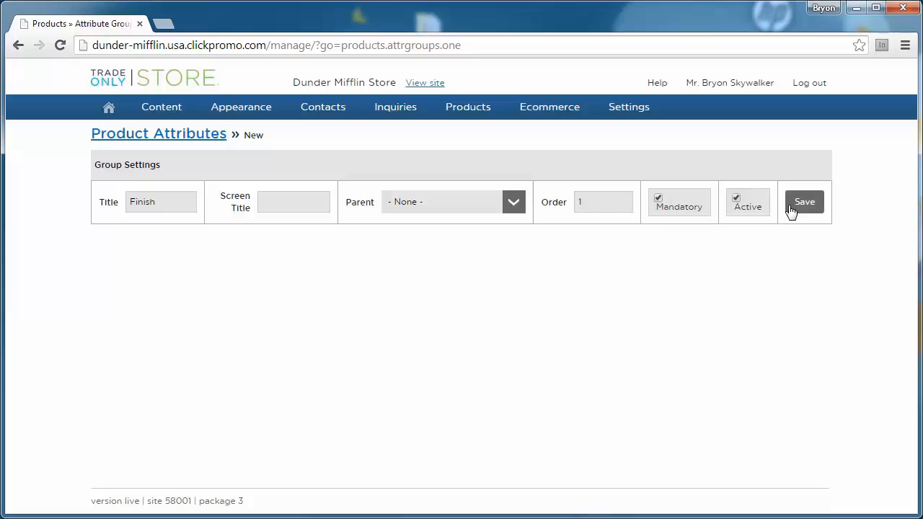
{"action": "left_click", "coordinate": [801, 205]}
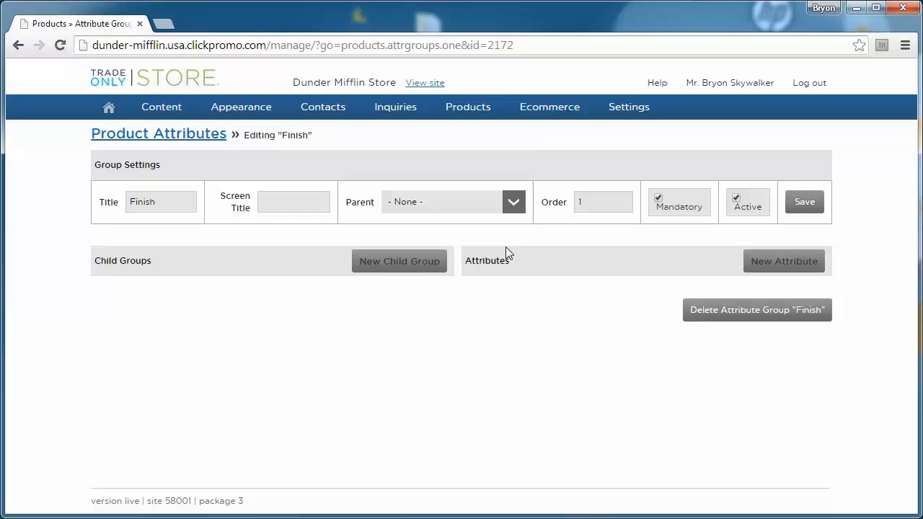
Step: Add a 'Matte' option with order 2, not set as default, and save it
{"action": "left_click", "coordinate": [747, 265]}
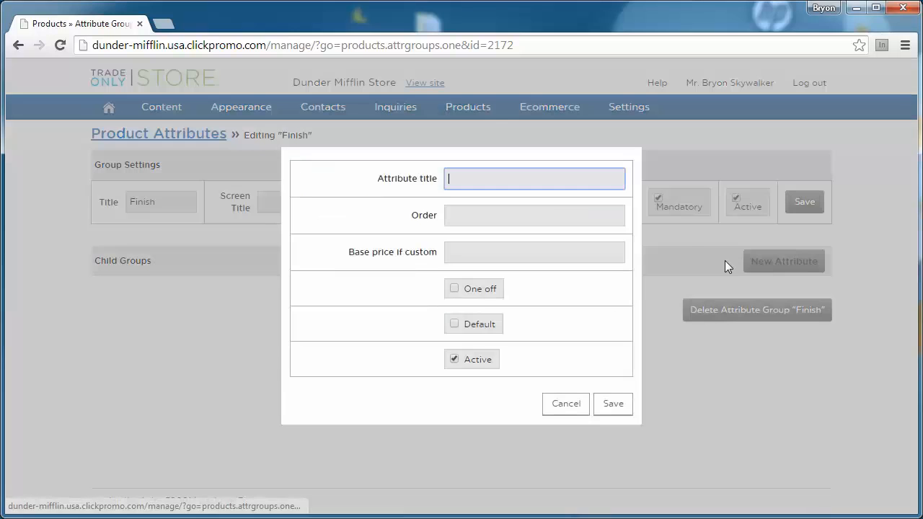
{"action": "type", "text": "Matte"}
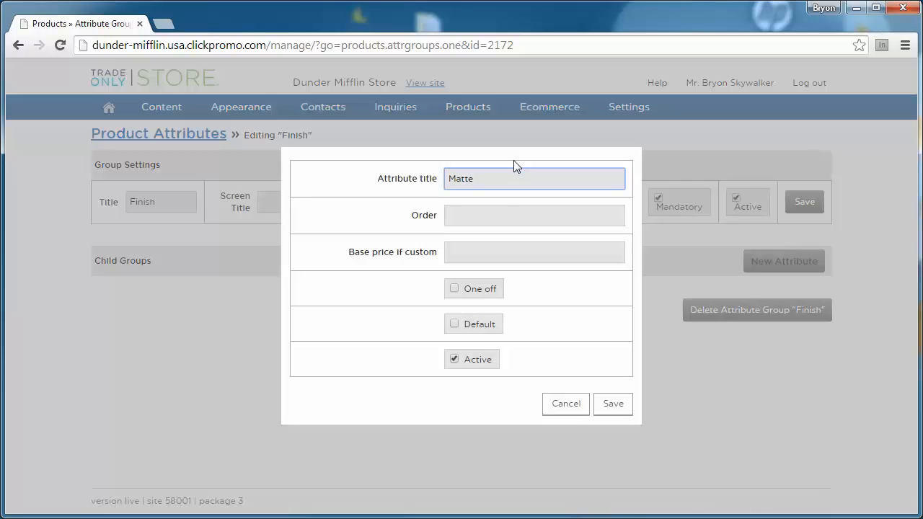
{"action": "left_click", "coordinate": [495, 216]}
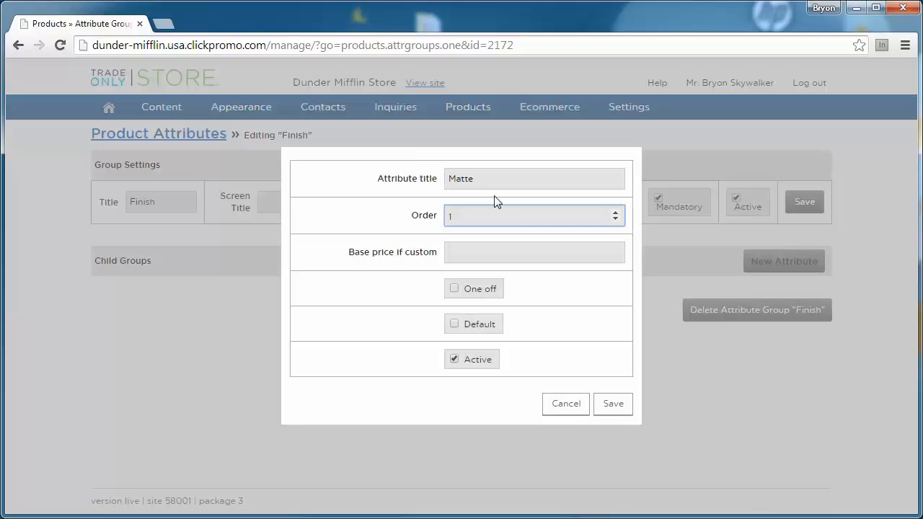
{"action": "type", "text": "2"}
{"action": "left_click", "coordinate": [453, 324]}
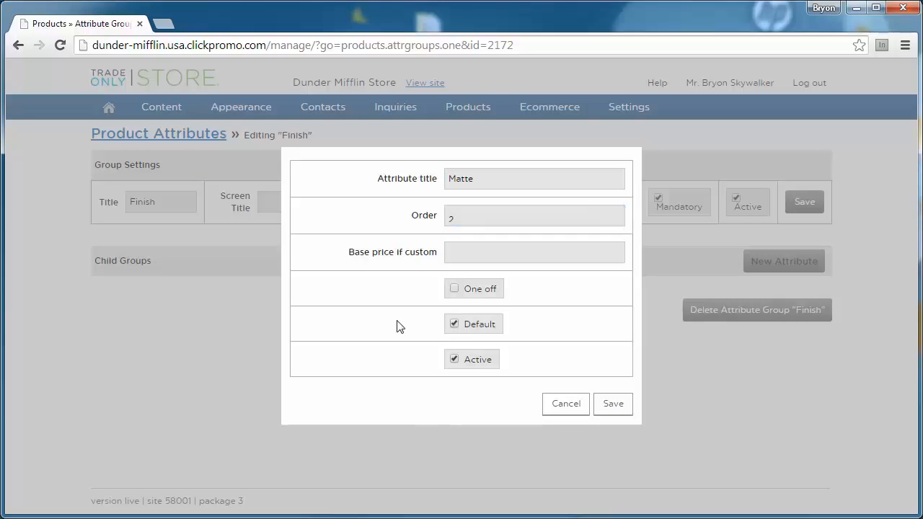
{"action": "left_click", "coordinate": [454, 326]}
{"action": "left_click", "coordinate": [614, 405]}
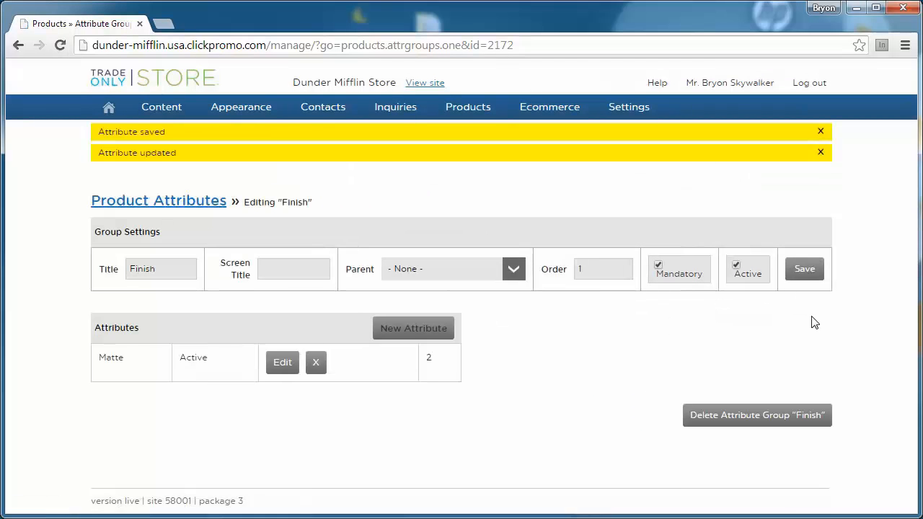
{"action": "left_click", "coordinate": [414, 333]}
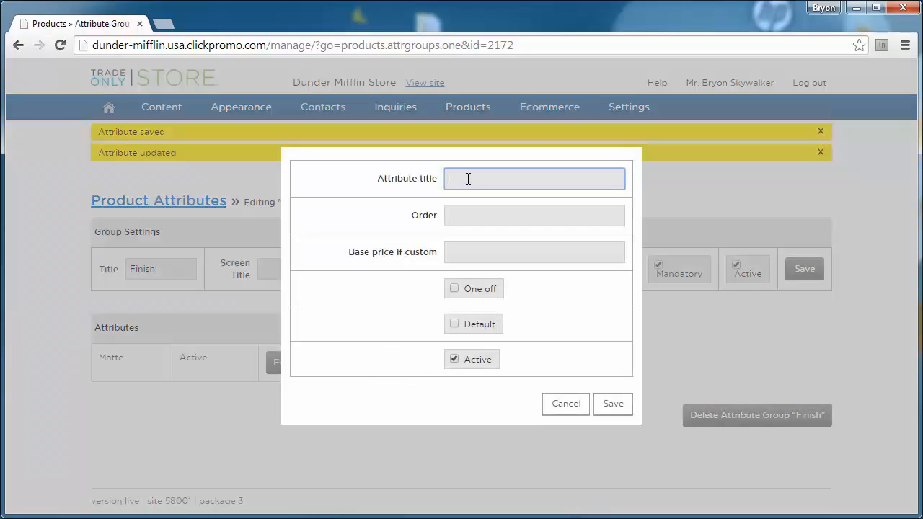
Step: Add 'Glossy' with order 1 and custom base price 10, then save the Finish group
{"action": "type", "text": "Glossy"}
{"action": "left_click", "coordinate": [482, 213]}
{"action": "type", "text": "1"}
{"action": "left_click", "coordinate": [486, 243]}
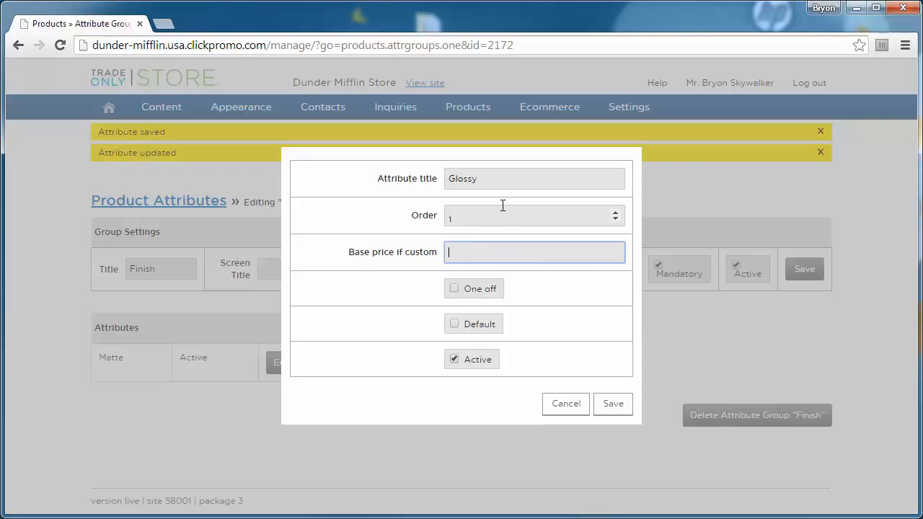
{"action": "type", "text": "10"}
{"action": "left_click", "coordinate": [614, 406]}
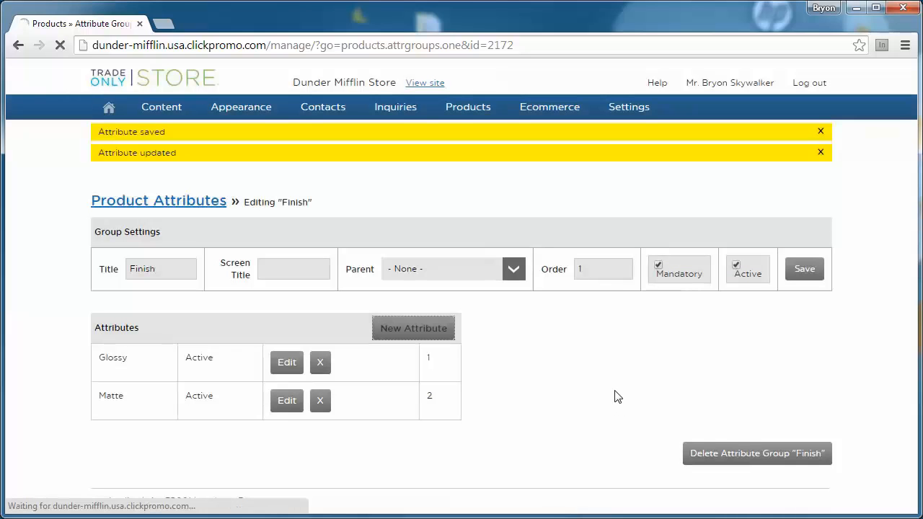
{"action": "left_click", "coordinate": [806, 274]}
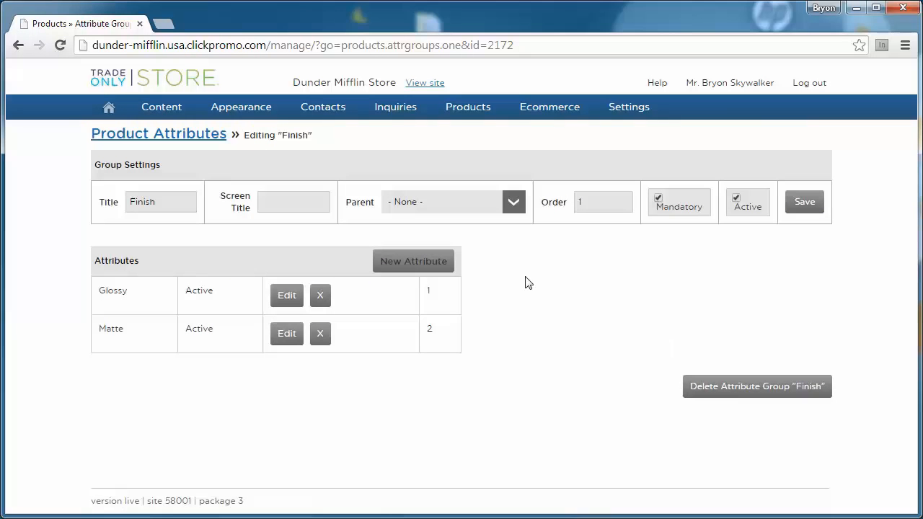
Step: Create a new product named 'Dunder Mifflin Business Card' with code dunmifbuscard
{"action": "mouse_move", "coordinate": [472, 119]}
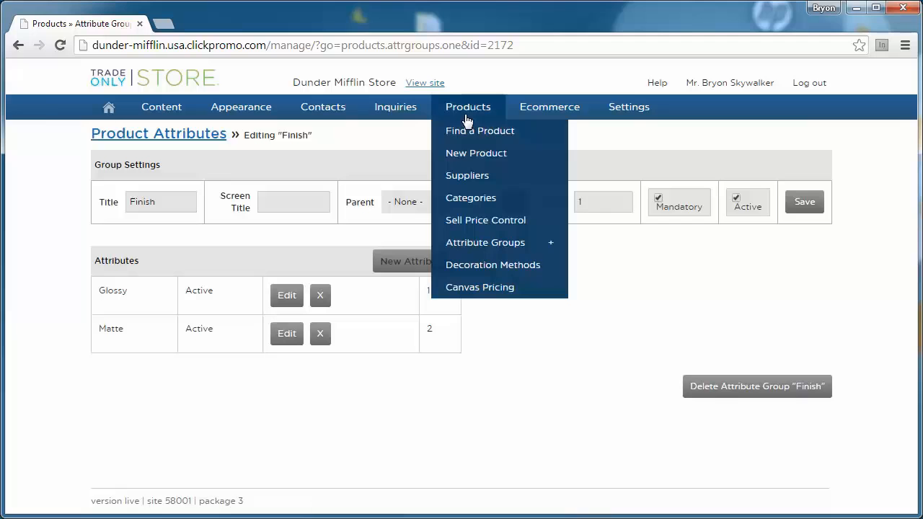
{"action": "left_click", "coordinate": [476, 154]}
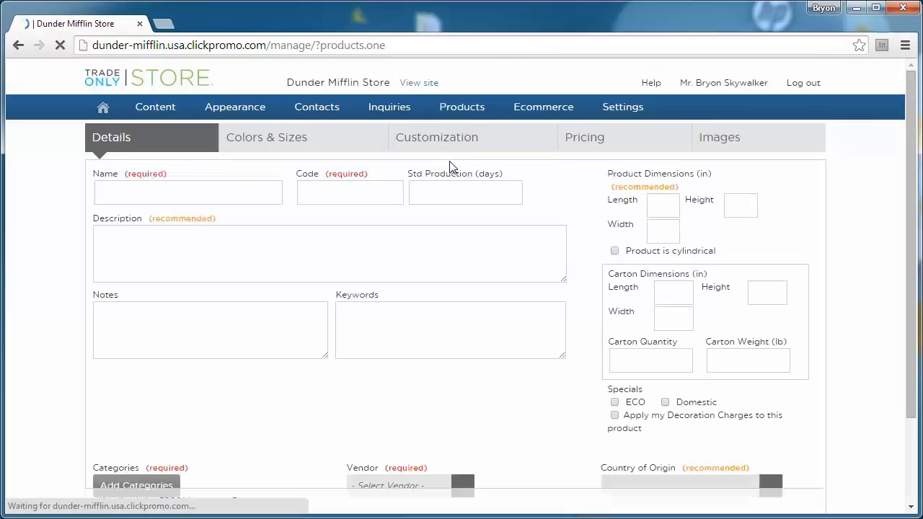
{"action": "left_click", "coordinate": [154, 196]}
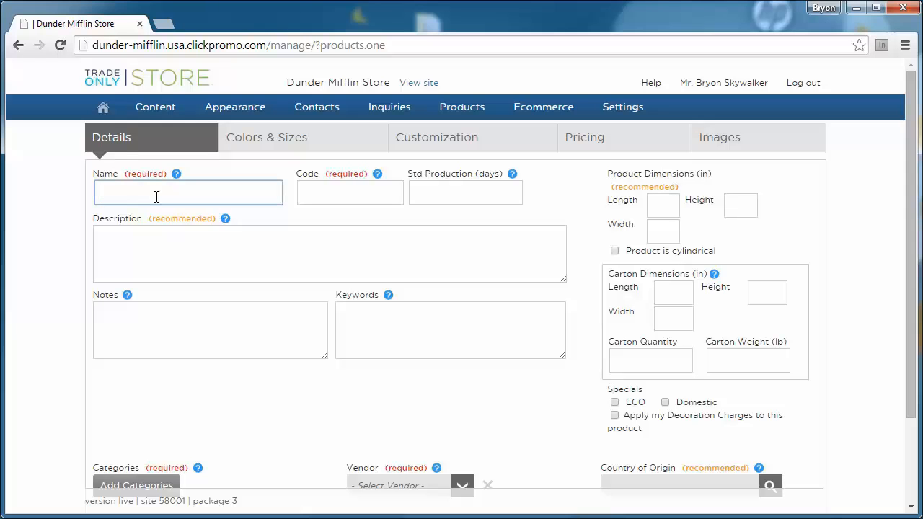
{"action": "type", "text": "Dunder Mifflin Business Card"}
{"action": "left_click", "coordinate": [339, 188]}
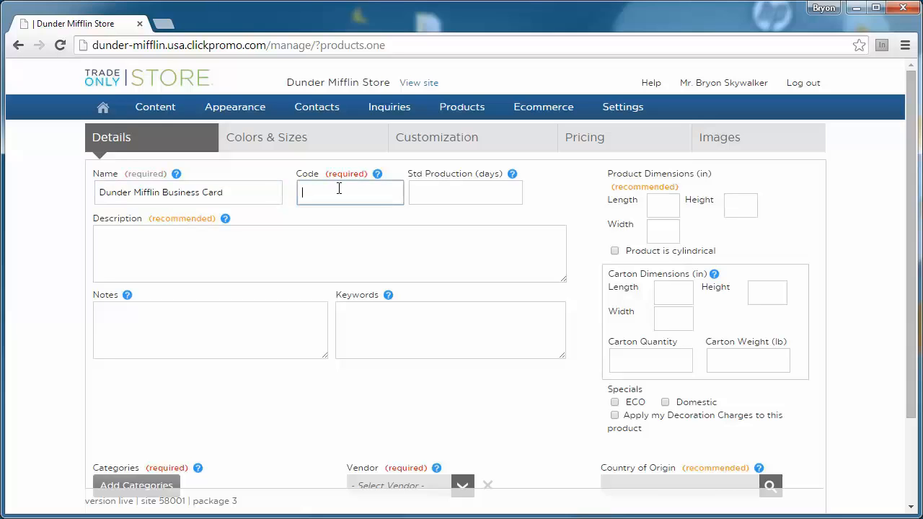
{"action": "type", "text": "dunmifbscard"}
{"action": "left_click", "coordinate": [288, 229]}
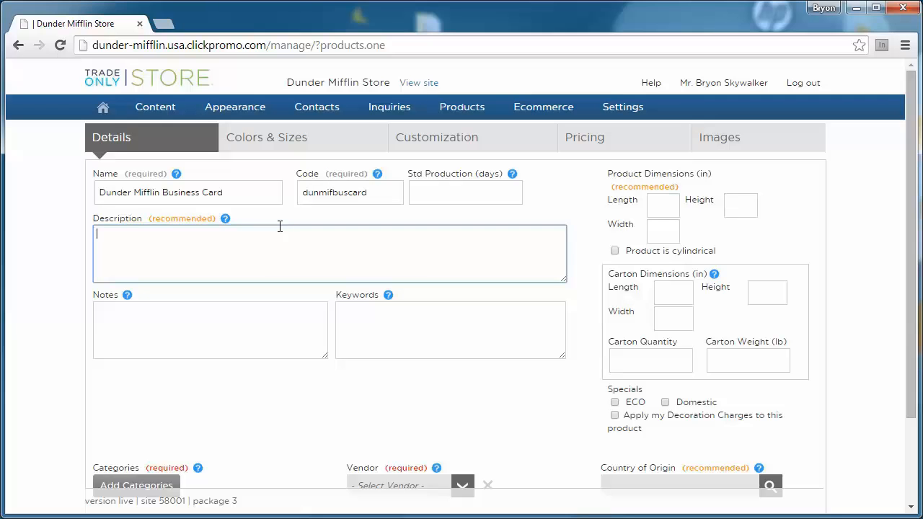
Step: Enter 'Business Card comes in lots of 100' as the product description
{"action": "type", "text": "Each quani"}
{"action": "key", "text": "BackSpace"}
{"action": "key", "text": "BackSpace"}
{"action": "key", "text": "BackSpace"}
{"action": "key", "text": "BackSpace"}
{"action": "key", "text": "BackSpace"}
{"action": "key", "text": "BackSpace"}
{"action": "key", "text": "BackSpace"}
{"action": "key", "text": "BackSpace"}
{"action": "key", "text": "BackSpace"}
{"action": "key", "text": "BackSpace"}
{"action": "type", "text": "Business Card comes in lots of 100"}
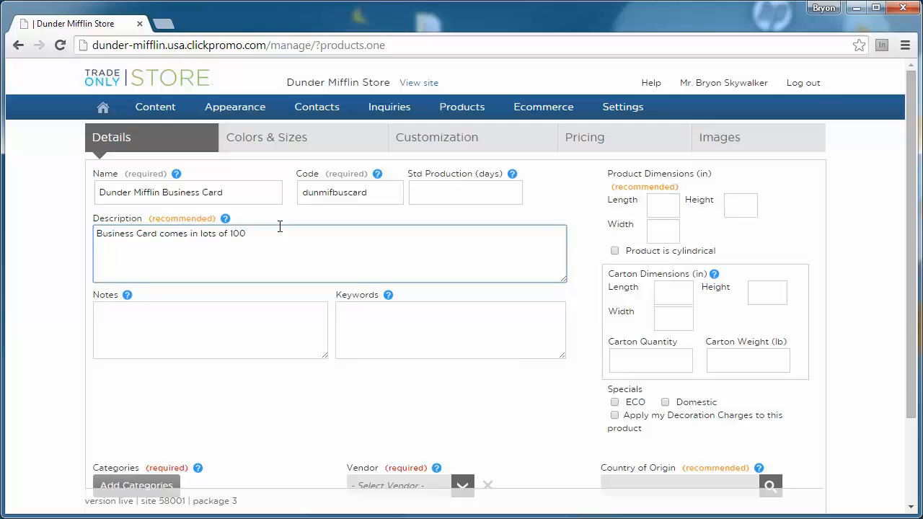
{"action": "type", "text": " p"}
{"action": "key", "text": "BackSpace"}
{"action": "left_click", "coordinate": [74, 240]}
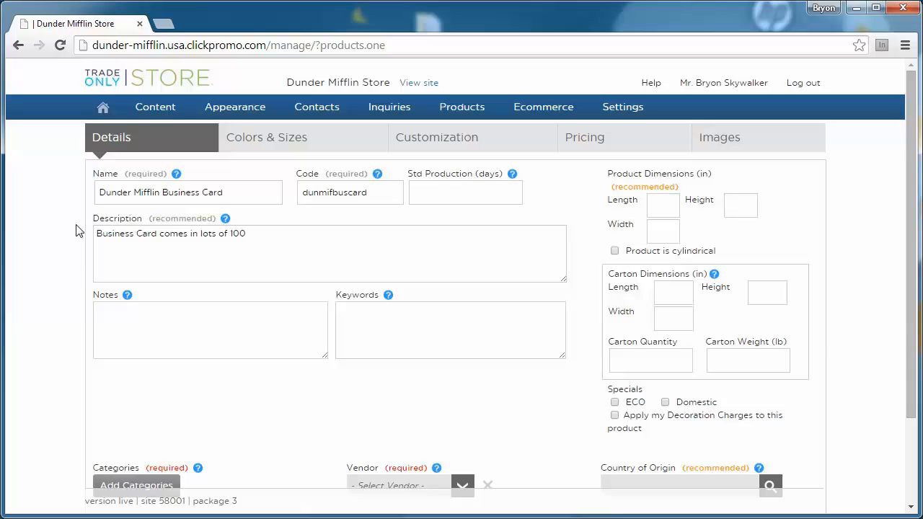
{"action": "scroll", "coordinate": [75, 237], "scroll_direction": "down", "scroll_amount": 3}
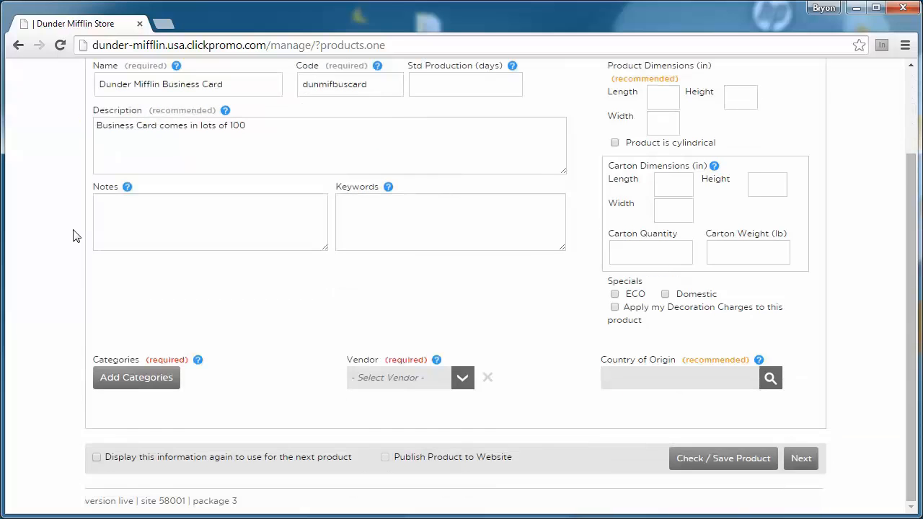
Step: Add Print as the business card's product category
{"action": "left_click", "coordinate": [138, 380]}
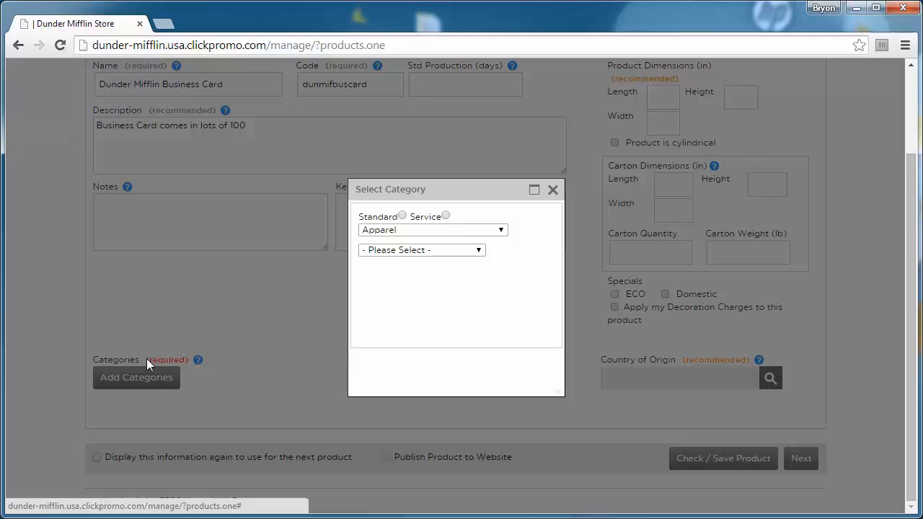
{"action": "left_click", "coordinate": [414, 231]}
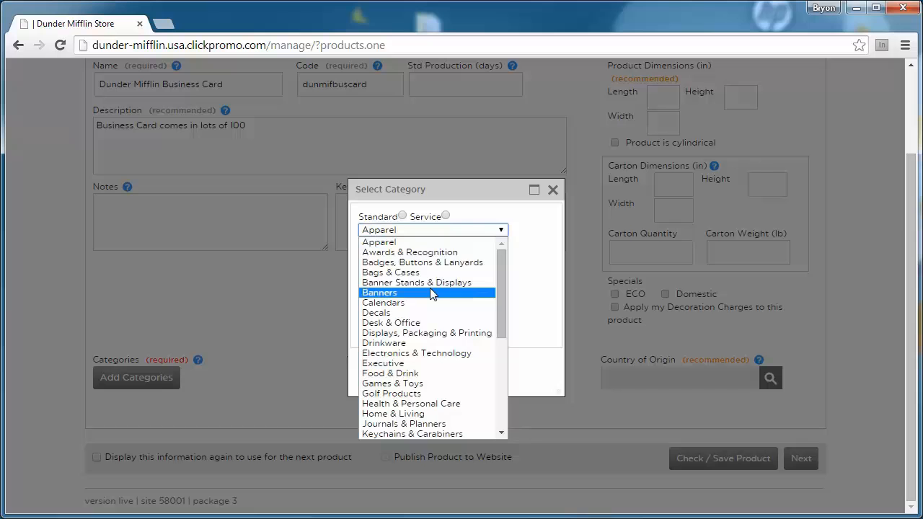
{"action": "scroll", "coordinate": [431, 288], "scroll_direction": "down", "scroll_amount": 5}
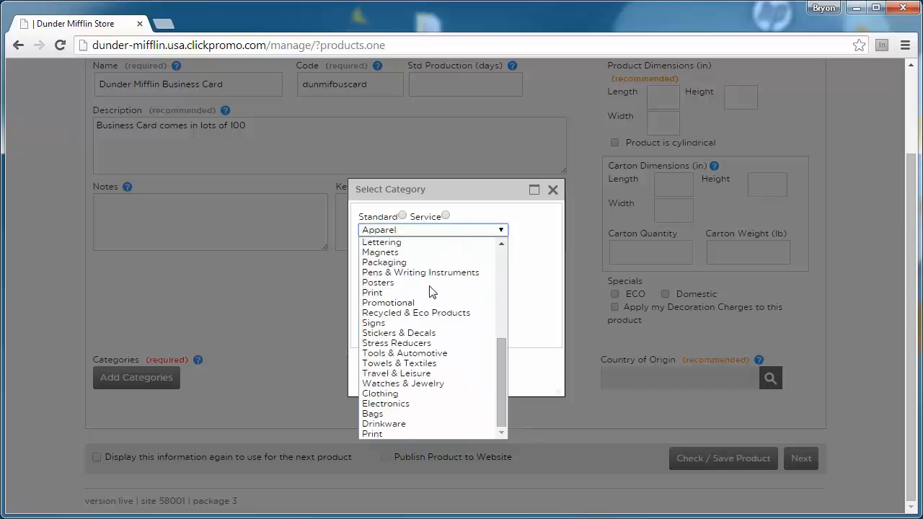
{"action": "left_click", "coordinate": [387, 434]}
{"action": "left_click", "coordinate": [373, 260]}
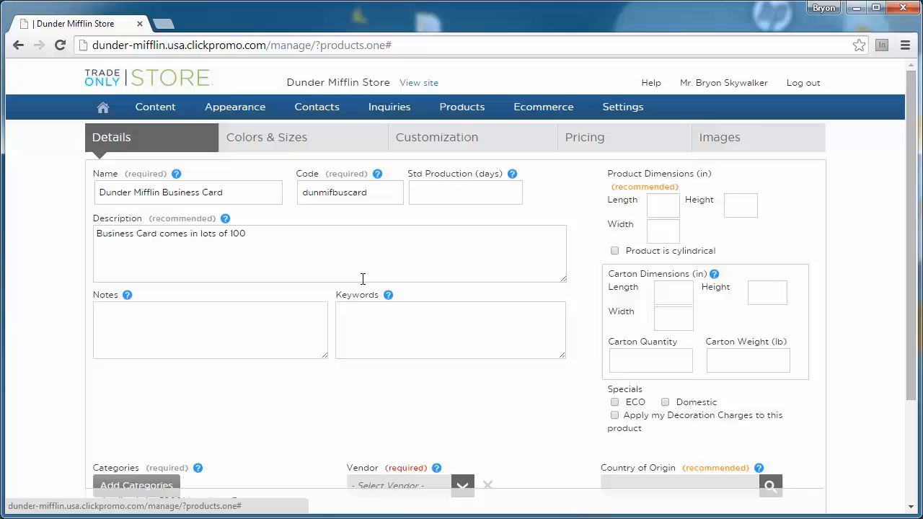
Step: Choose ADG Promo as the vendor and tick Publish Product to Website
{"action": "scroll", "coordinate": [304, 298], "scroll_direction": "down", "scroll_amount": 2}
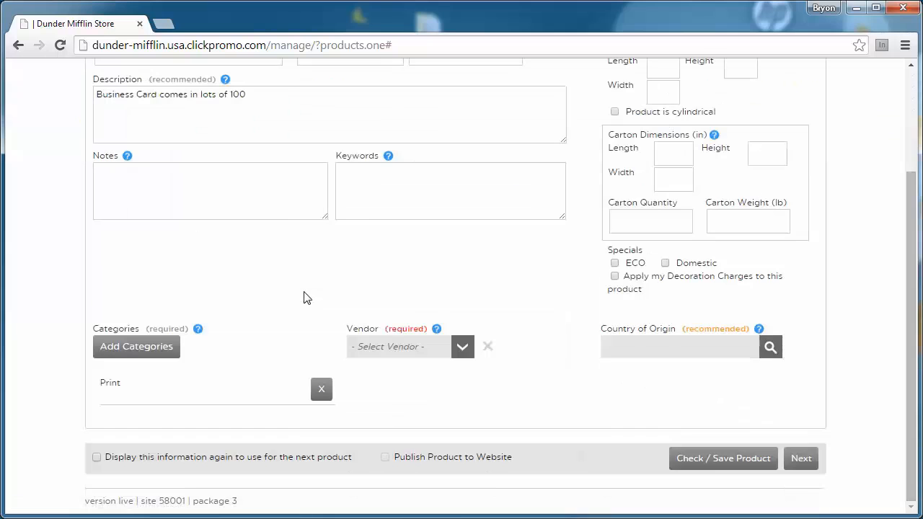
{"action": "left_click", "coordinate": [462, 349]}
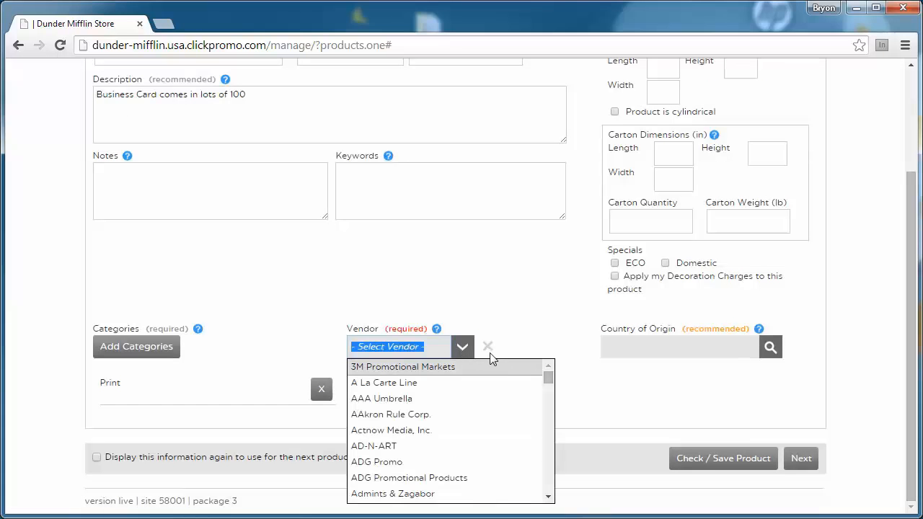
{"action": "left_click", "coordinate": [411, 464]}
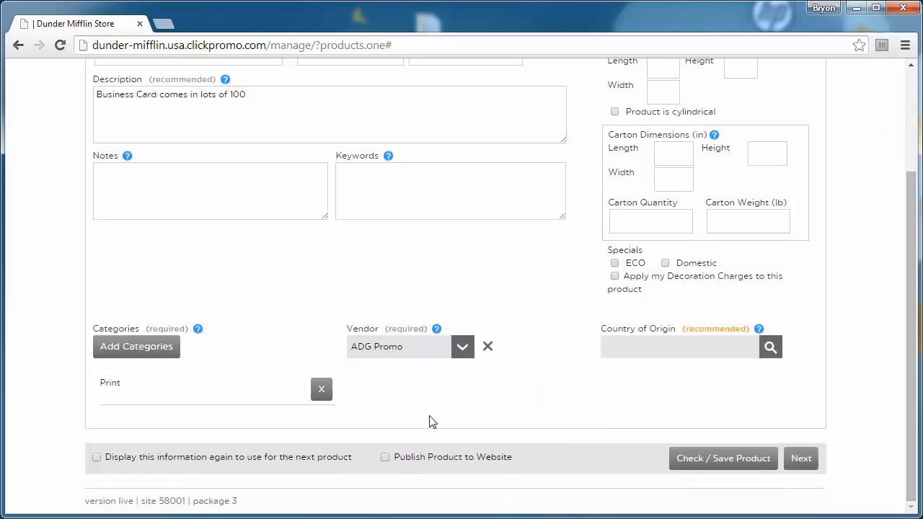
{"action": "left_click", "coordinate": [386, 459]}
{"action": "scroll", "coordinate": [420, 421], "scroll_direction": "up", "scroll_amount": 2}
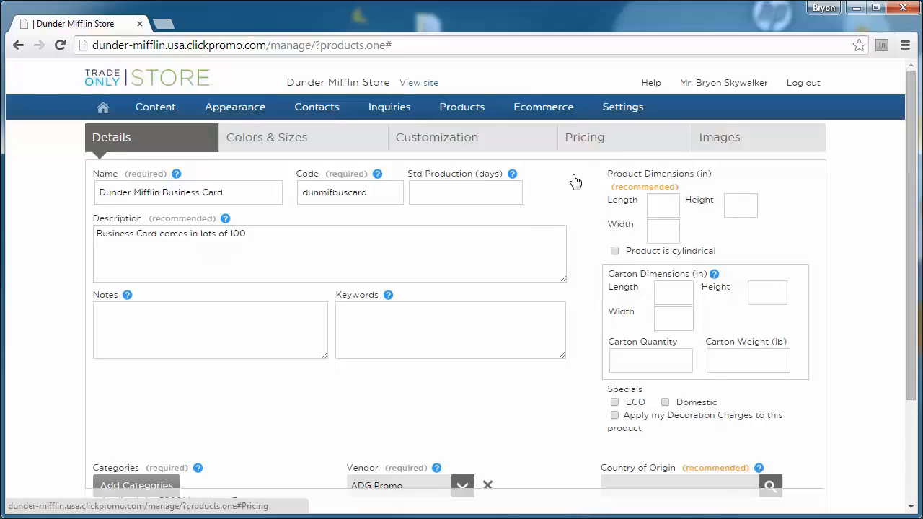
Step: Set Cost/Sell pricing for quantity 1 at sell $15.00 and cost $10.00
{"action": "left_click", "coordinate": [588, 145]}
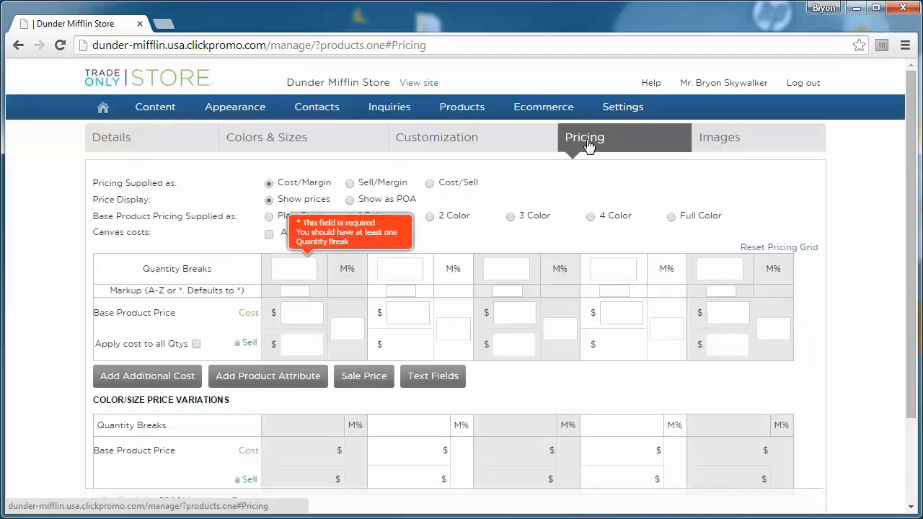
{"action": "left_click", "coordinate": [430, 184]}
{"action": "left_click", "coordinate": [301, 267]}
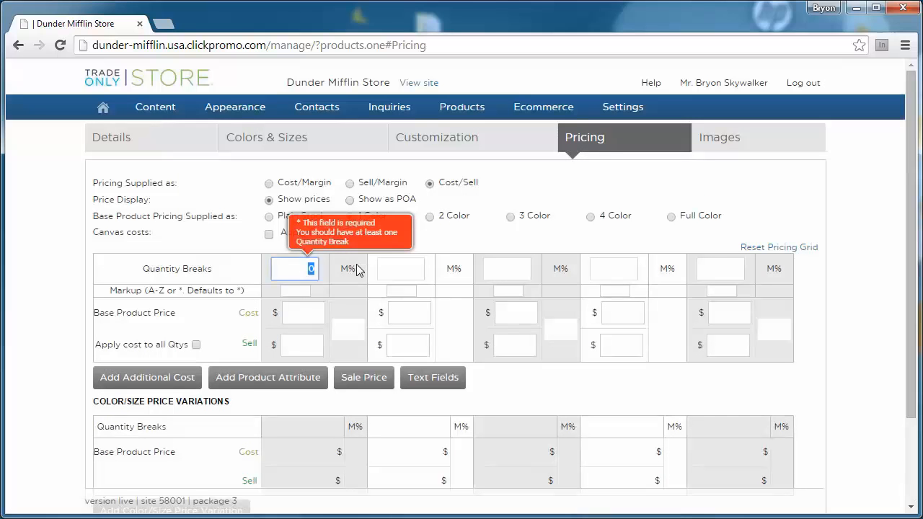
{"action": "type", "text": "1"}
{"action": "left_click", "coordinate": [309, 344]}
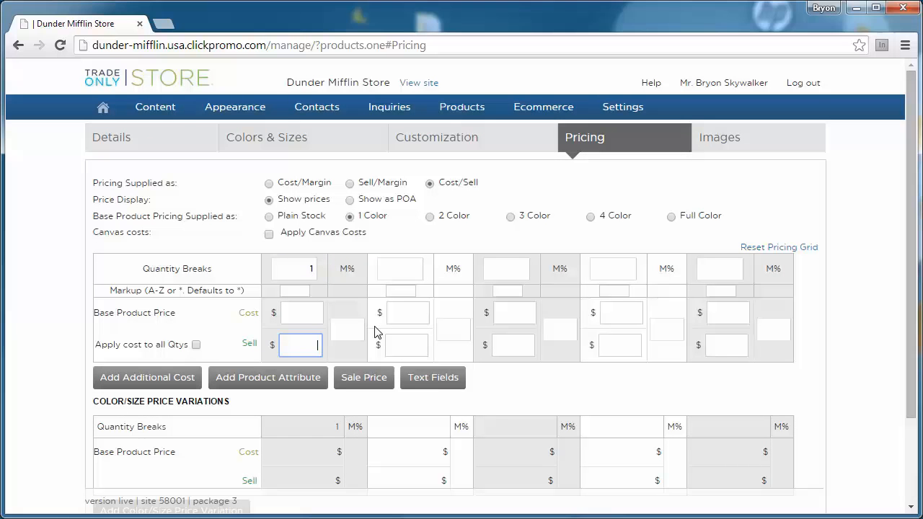
{"action": "type", "text": "15"}
{"action": "left_click", "coordinate": [505, 386]}
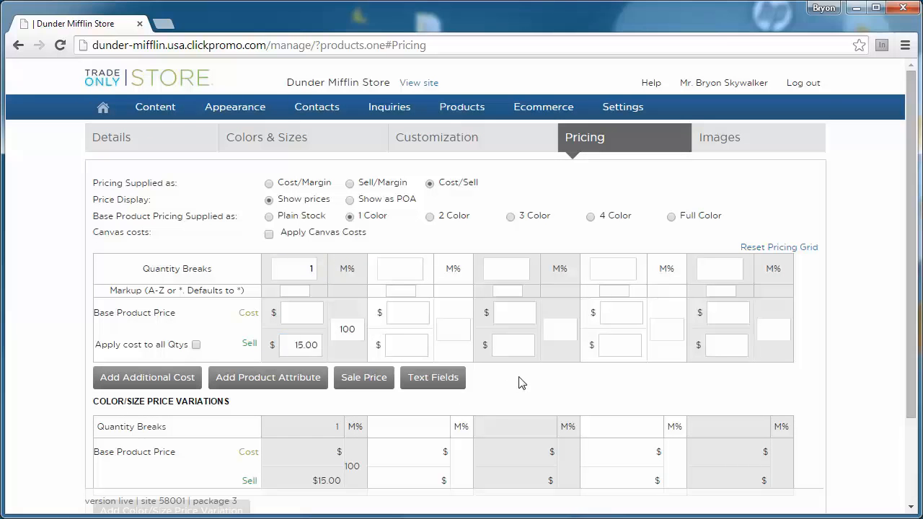
{"action": "left_click", "coordinate": [312, 313]}
{"action": "type", "text": "10"}
{"action": "left_click", "coordinate": [501, 382]}
{"action": "scroll", "coordinate": [499, 379], "scroll_direction": "down", "scroll_amount": 1}
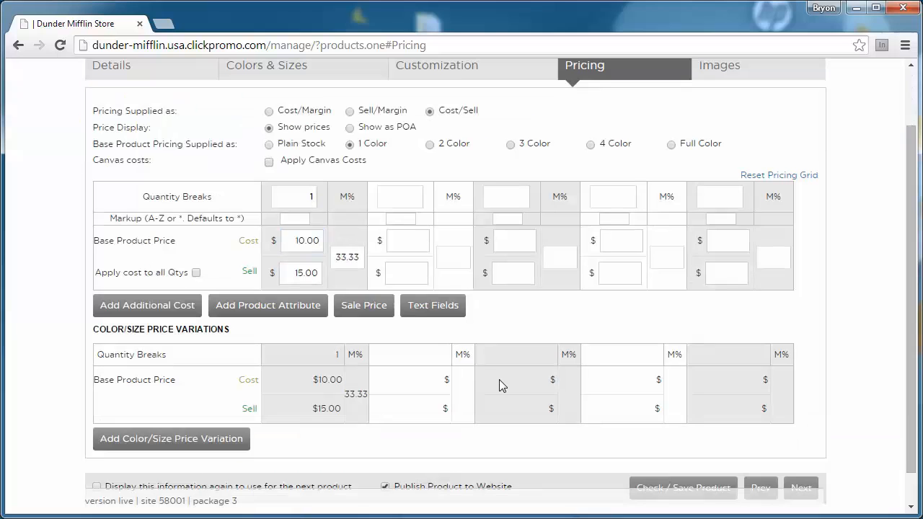
Step: Enable the Name, Employee Title, Phone Number and Email text fields
{"action": "left_click", "coordinate": [431, 310]}
{"action": "left_click", "coordinate": [360, 246]}
{"action": "left_click", "coordinate": [360, 259]}
{"action": "left_click", "coordinate": [360, 273]}
{"action": "left_click", "coordinate": [360, 285]}
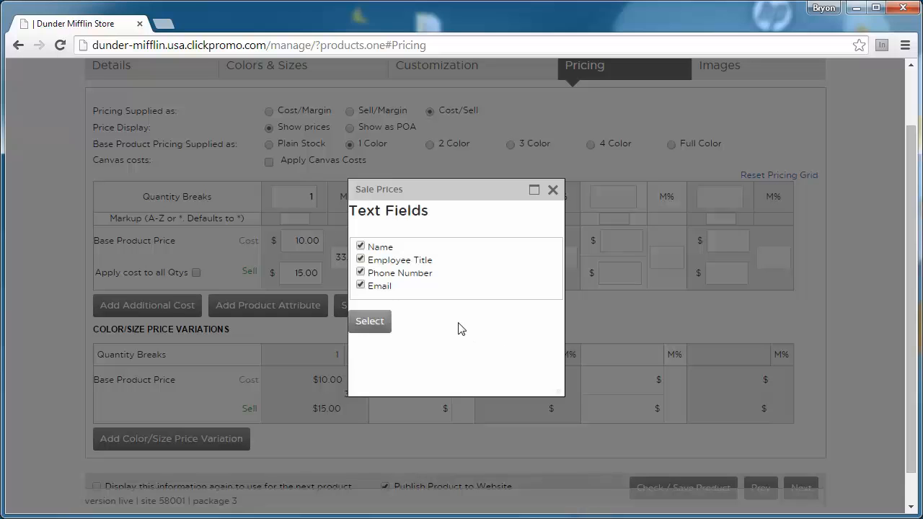
{"action": "left_click", "coordinate": [369, 330]}
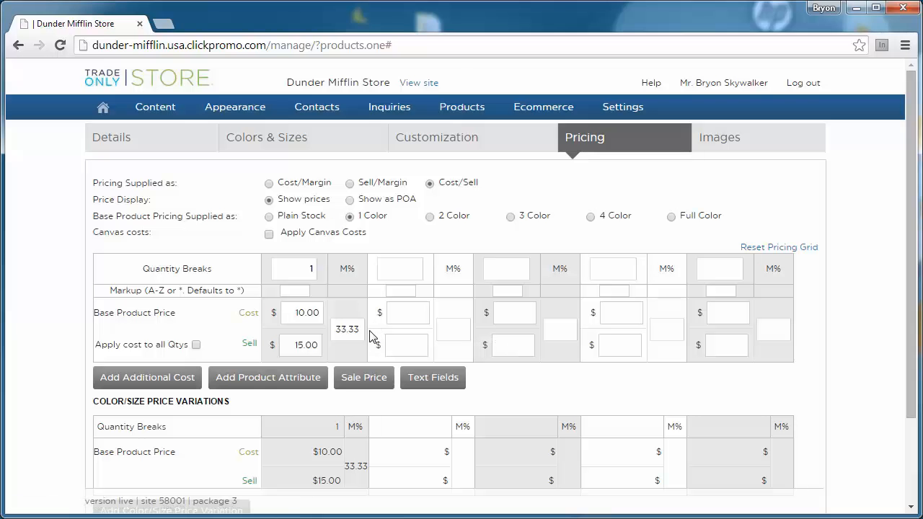
Step: Add a Finish > Glossy product attribute to the pricing grid
{"action": "scroll", "coordinate": [469, 336], "scroll_direction": "down", "scroll_amount": 1}
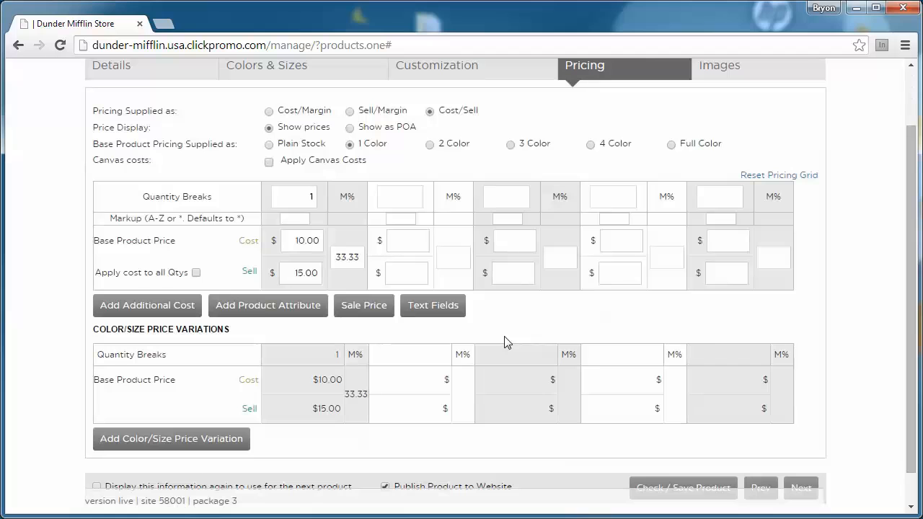
{"action": "left_click", "coordinate": [257, 306]}
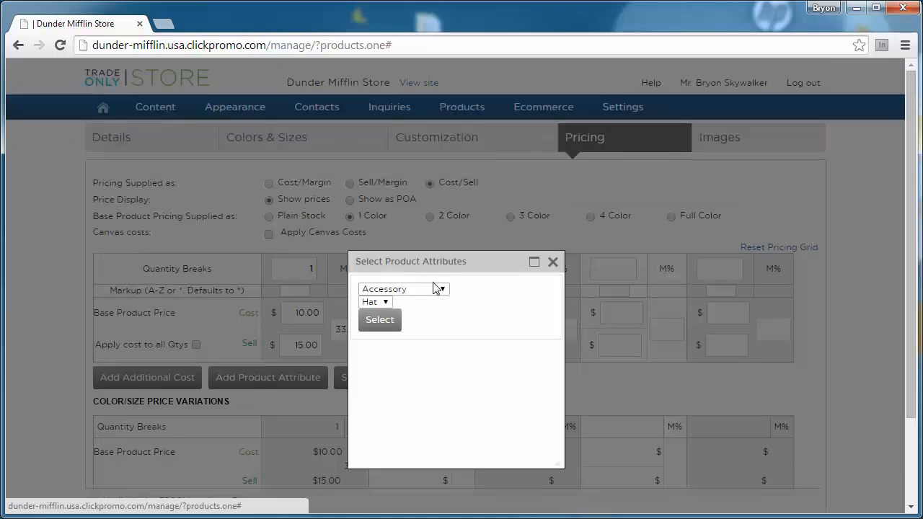
{"action": "left_click", "coordinate": [437, 289]}
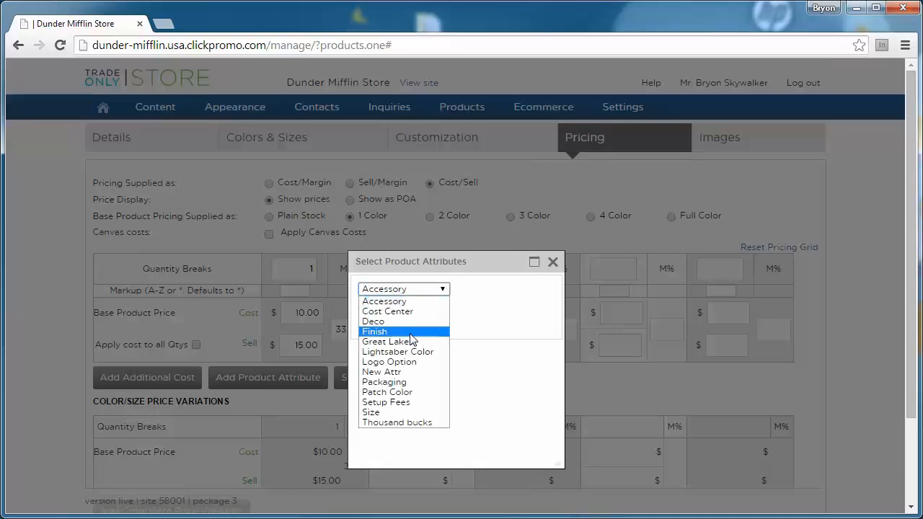
{"action": "left_click", "coordinate": [411, 333]}
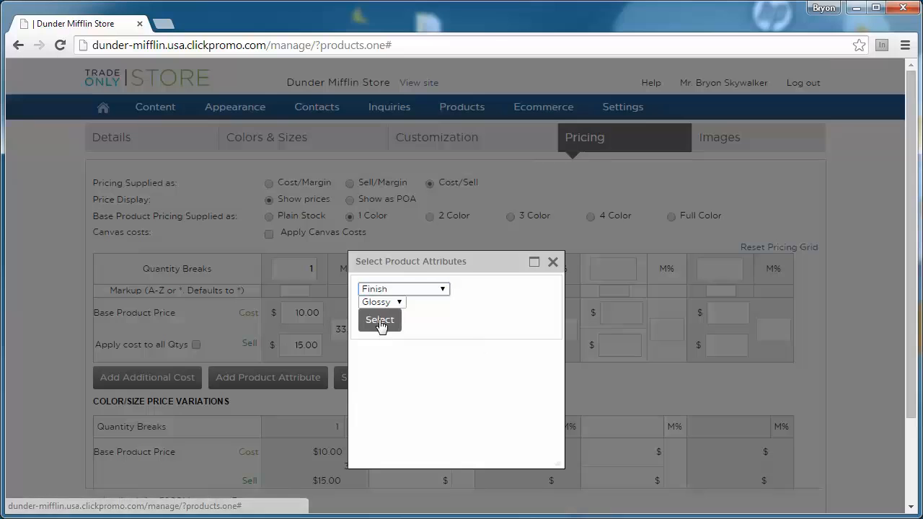
{"action": "left_click", "coordinate": [380, 320]}
{"action": "scroll", "coordinate": [373, 340], "scroll_direction": "down", "scroll_amount": 2}
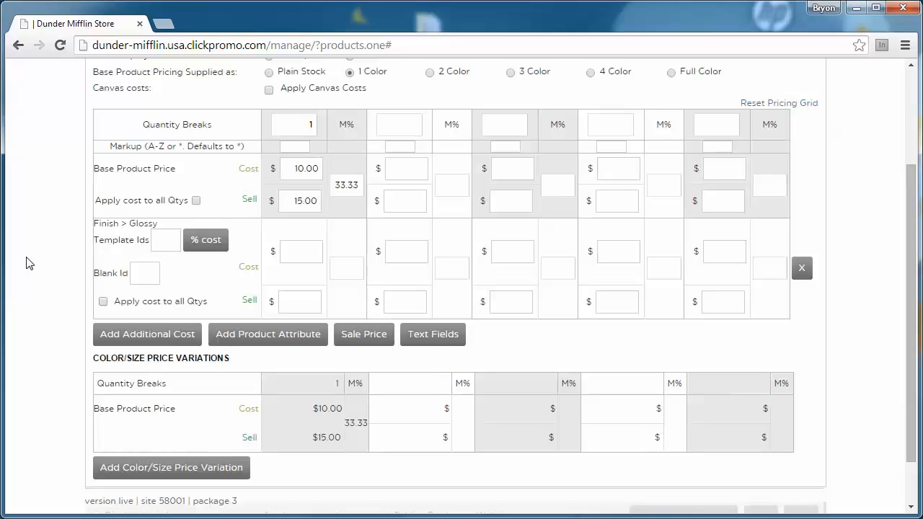
{"action": "left_click", "coordinate": [304, 301]}
Step: Add a Finish > Matte product attribute to the pricing grid
{"action": "left_click", "coordinate": [267, 333]}
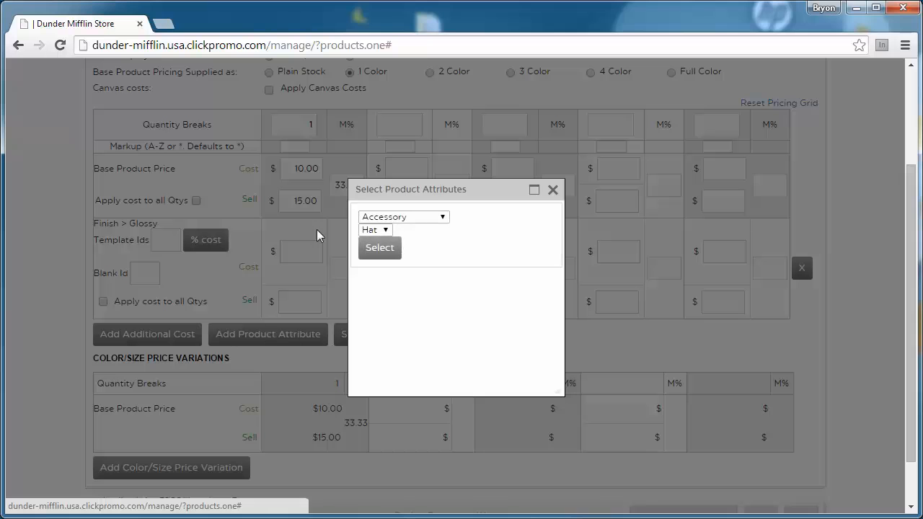
{"action": "left_click", "coordinate": [391, 216]}
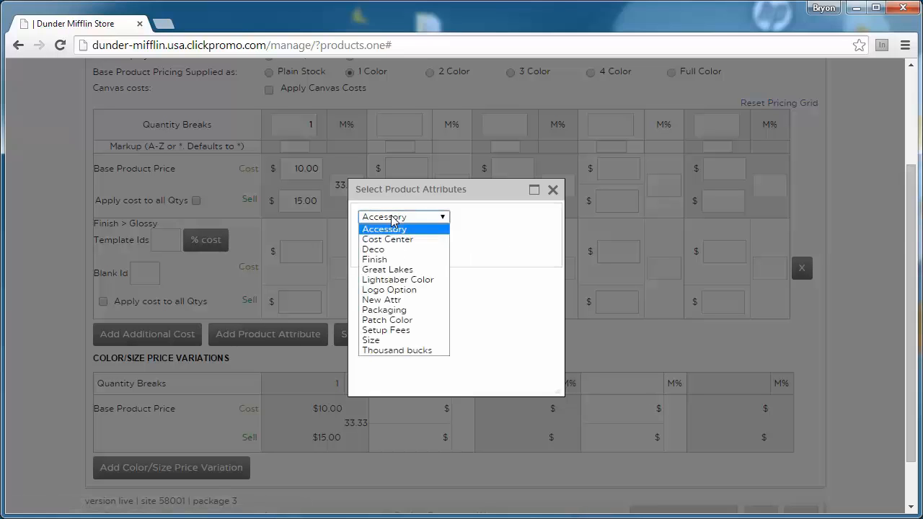
{"action": "left_click", "coordinate": [391, 259]}
{"action": "left_click", "coordinate": [397, 230]}
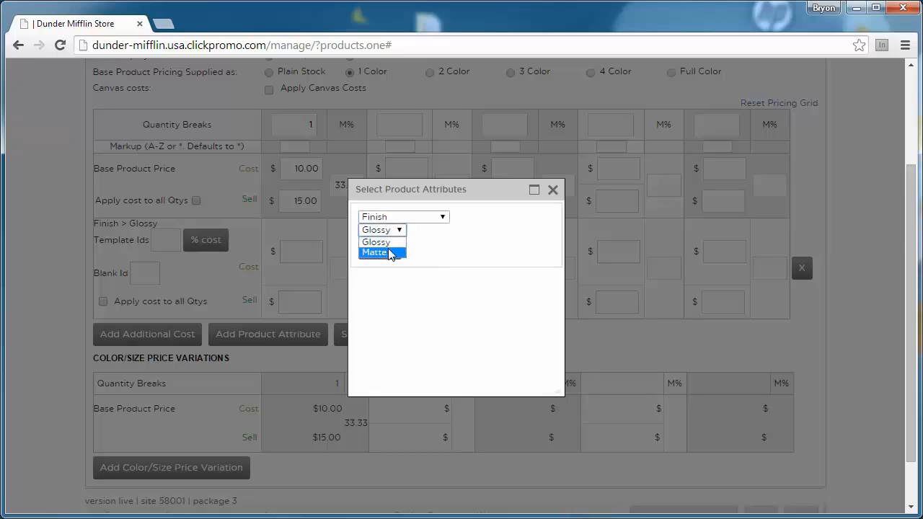
{"action": "left_click", "coordinate": [389, 252]}
{"action": "left_click", "coordinate": [388, 251]}
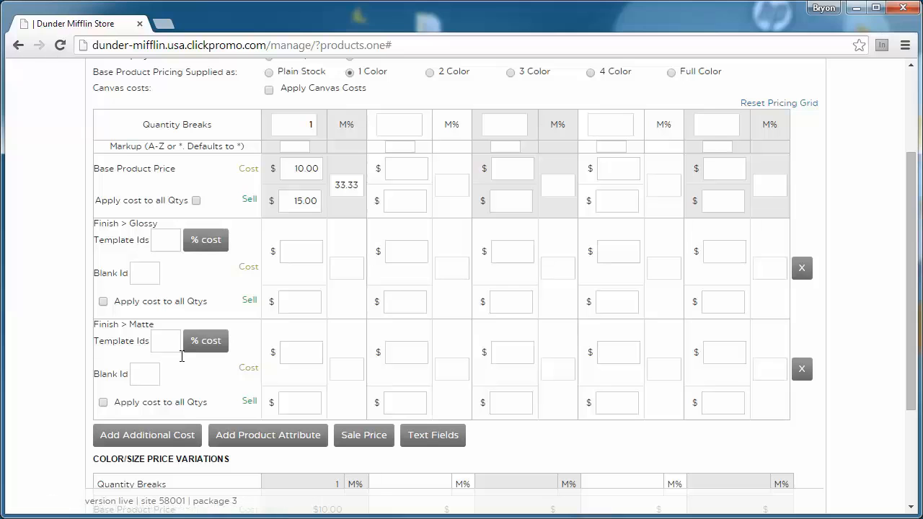
{"action": "scroll", "coordinate": [61, 290], "scroll_direction": "down", "scroll_amount": 2}
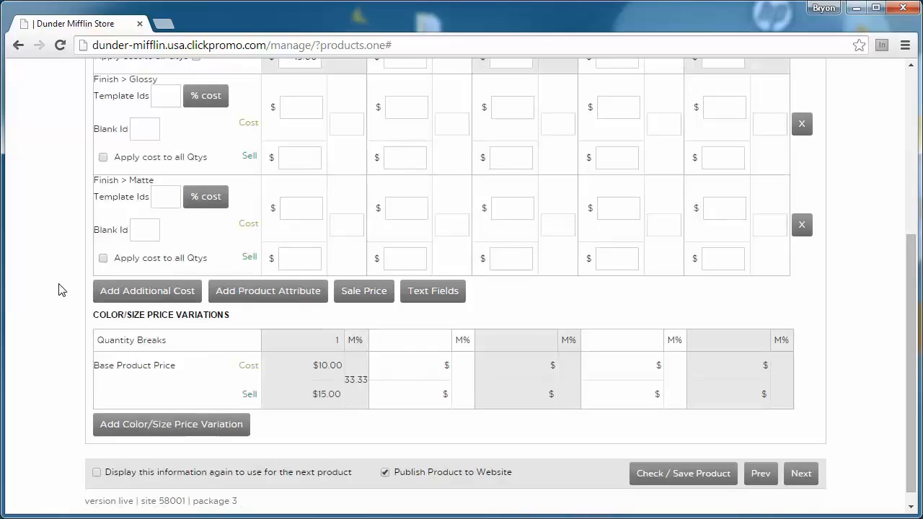
{"action": "scroll", "coordinate": [61, 290], "scroll_direction": "up", "scroll_amount": 4}
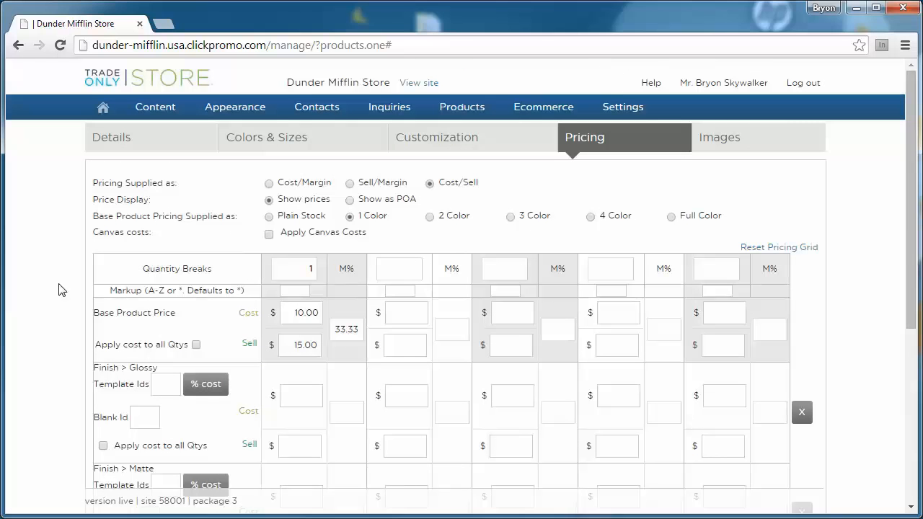
Step: Upload dunder-mifflin-card.jpg as the product image
{"action": "left_click", "coordinate": [724, 144]}
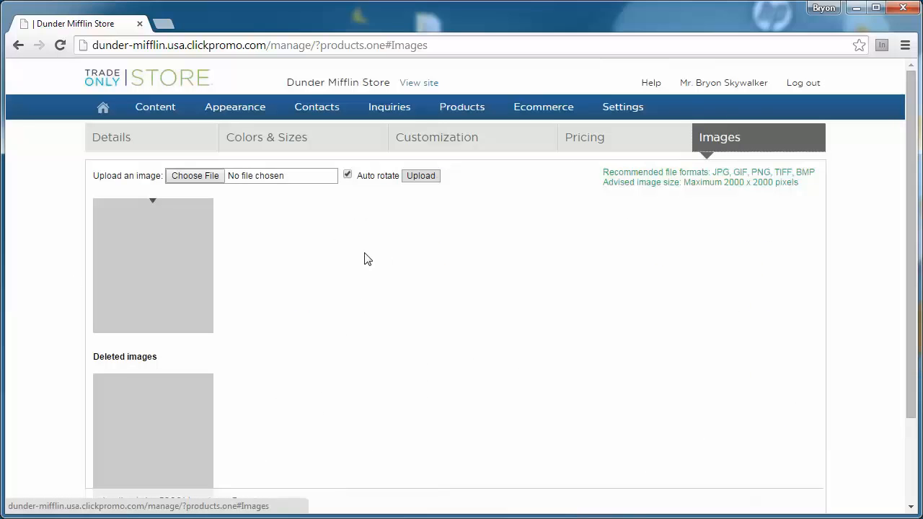
{"action": "left_click", "coordinate": [195, 176]}
{"action": "left_click", "coordinate": [196, 180]}
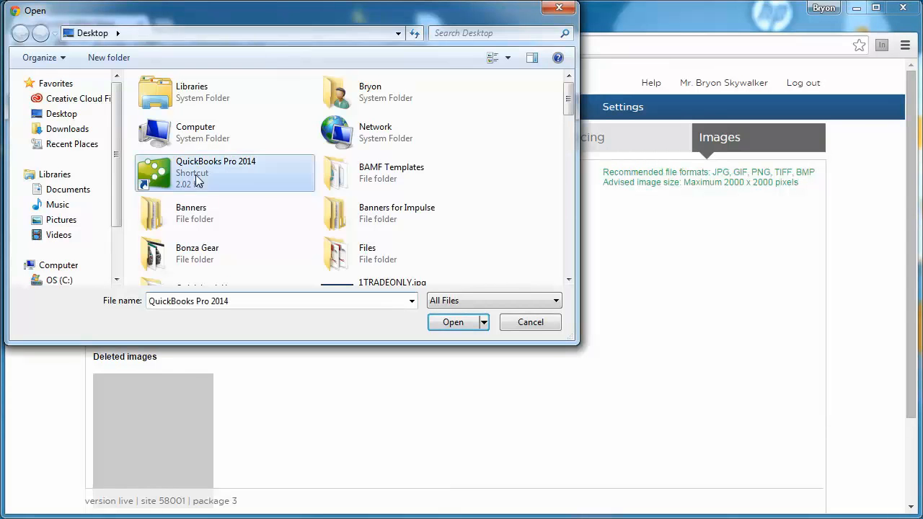
{"action": "scroll", "coordinate": [440, 209], "scroll_direction": "down", "scroll_amount": 3}
{"action": "scroll", "coordinate": [440, 208], "scroll_direction": "down", "scroll_amount": 1}
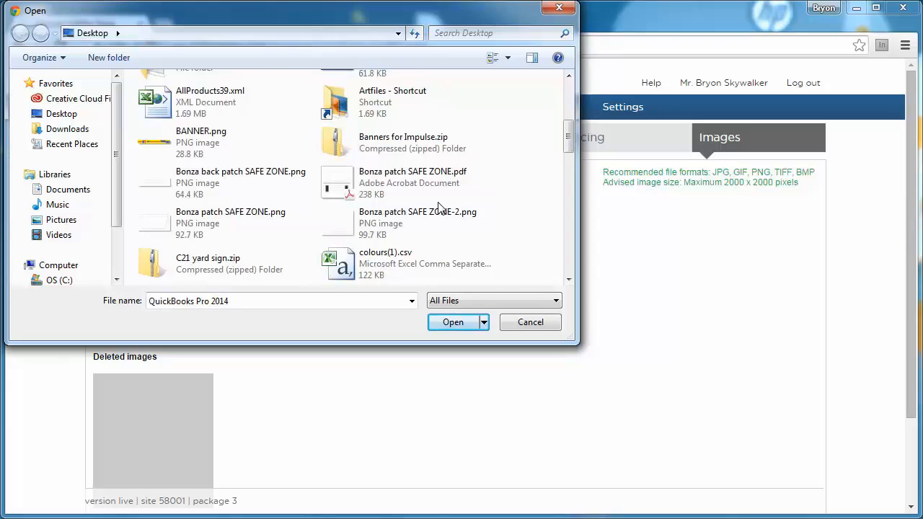
{"action": "scroll", "coordinate": [440, 208], "scroll_direction": "down", "scroll_amount": 3}
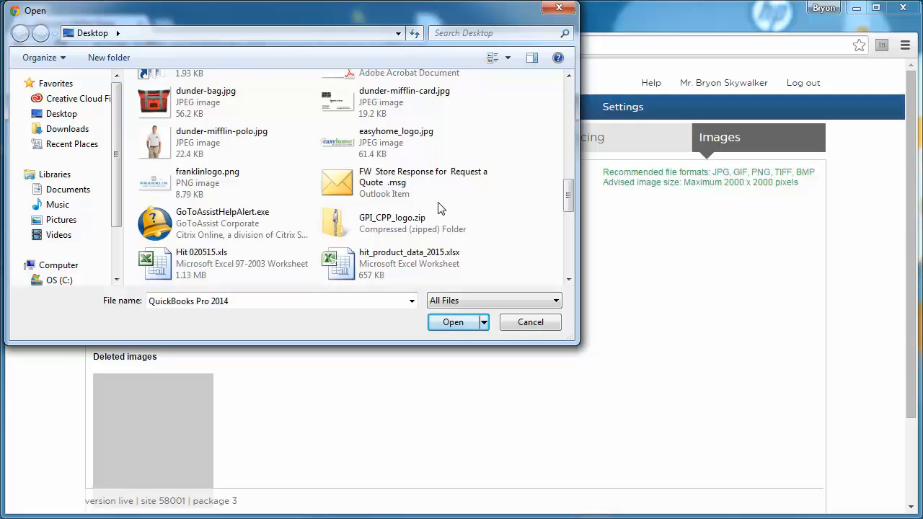
{"action": "scroll", "coordinate": [440, 208], "scroll_direction": "up", "scroll_amount": 1}
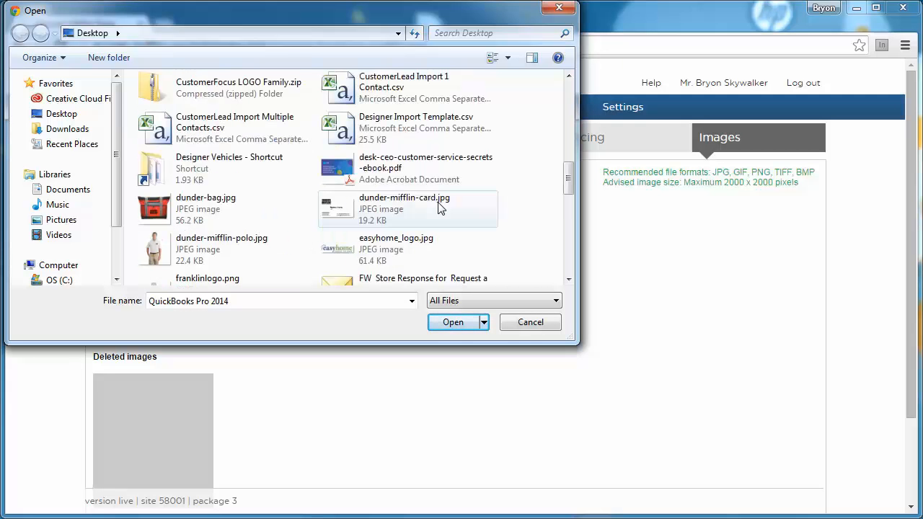
{"action": "double_click", "coordinate": [378, 211]}
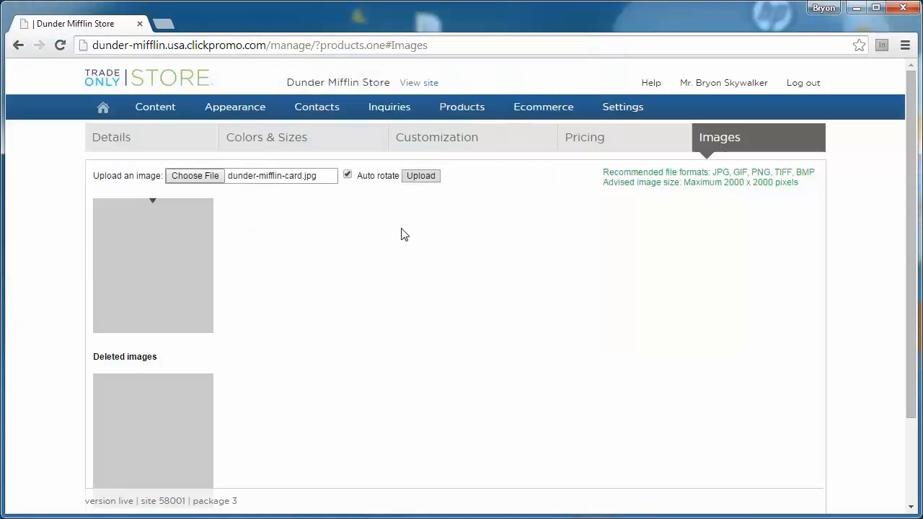
{"action": "left_click", "coordinate": [421, 176]}
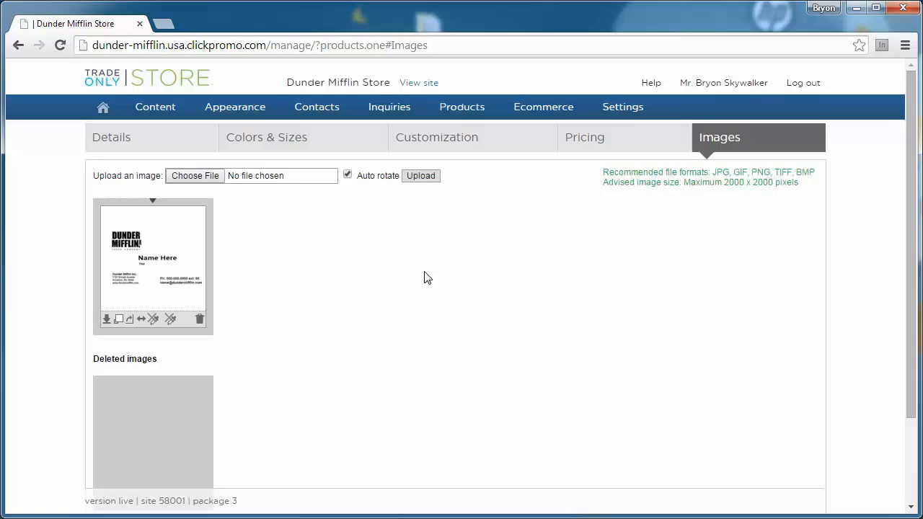
Step: Save the product with Check / Save Product
{"action": "scroll", "coordinate": [427, 277], "scroll_direction": "down", "scroll_amount": 3}
{"action": "scroll", "coordinate": [542, 291], "scroll_direction": "up", "scroll_amount": 3}
{"action": "scroll", "coordinate": [520, 339], "scroll_direction": "down", "scroll_amount": 3}
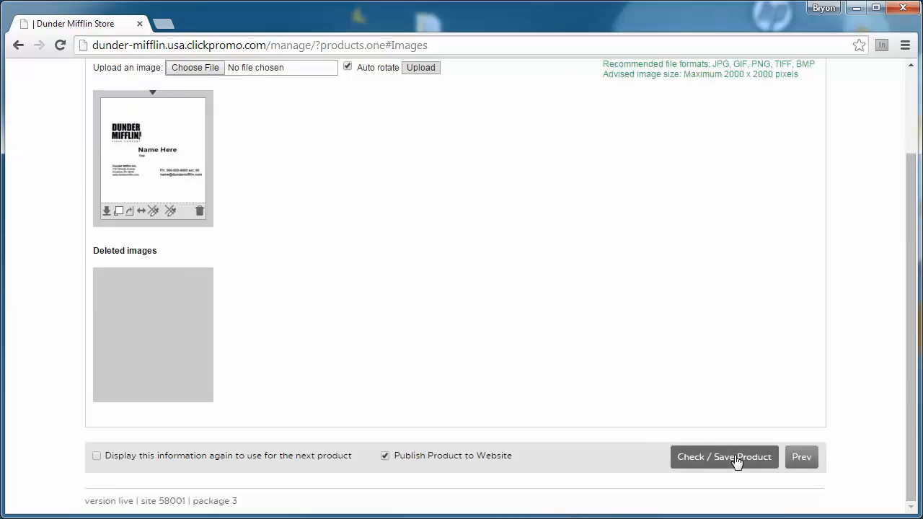
{"action": "left_click", "coordinate": [731, 459]}
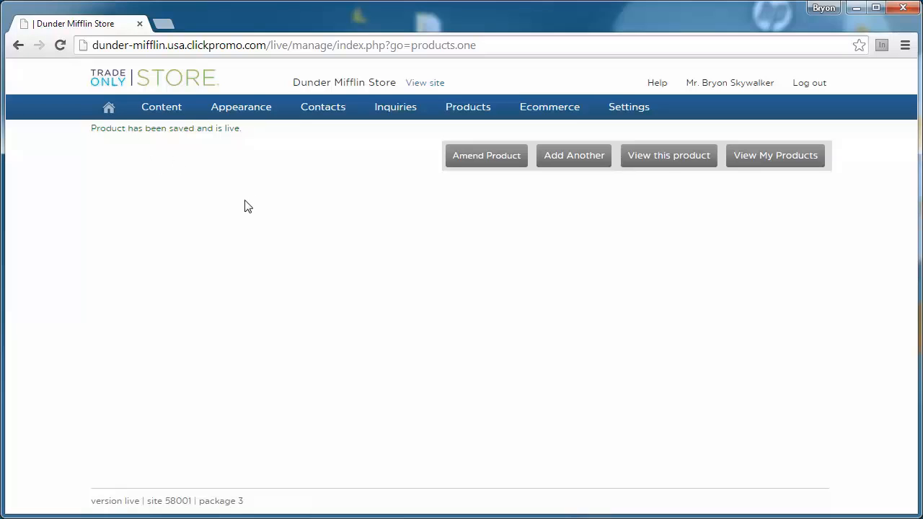
Step: View the saved business card, tick On this site, and return to the admin Home page
{"action": "left_click", "coordinate": [664, 159]}
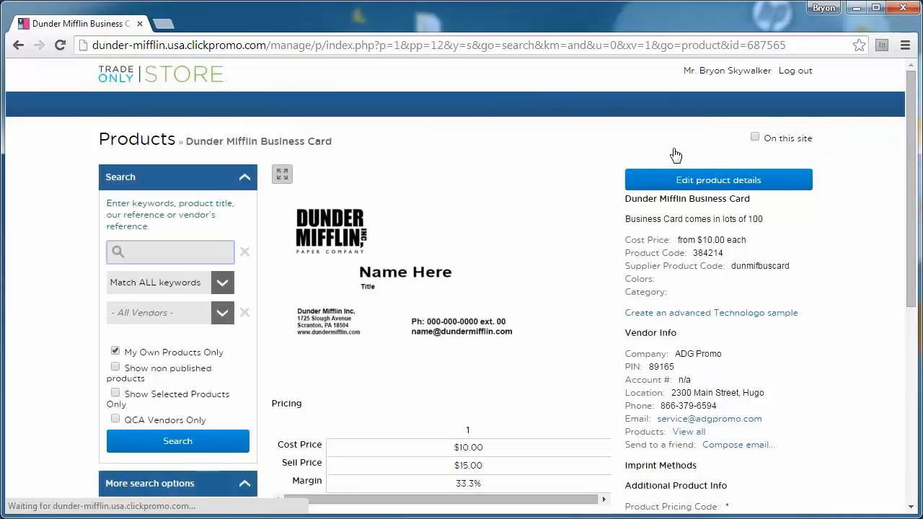
{"action": "left_click", "coordinate": [755, 138]}
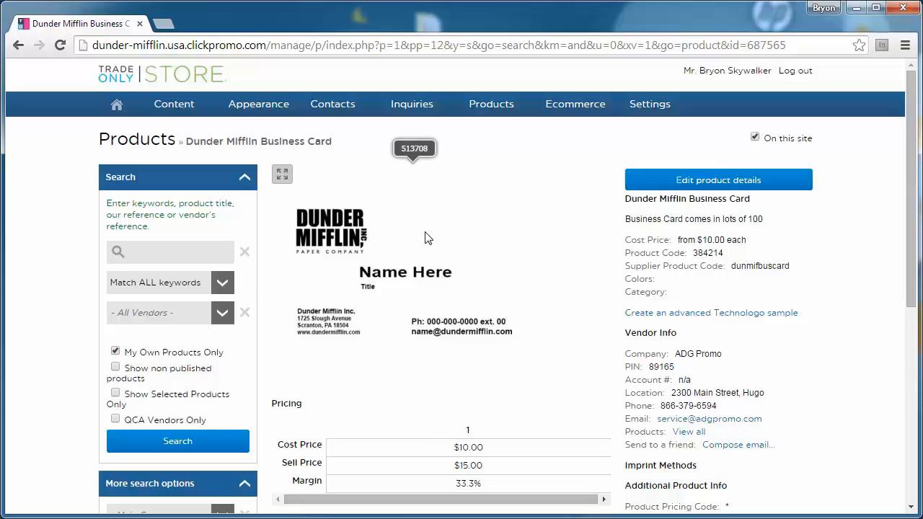
{"action": "left_click", "coordinate": [115, 108]}
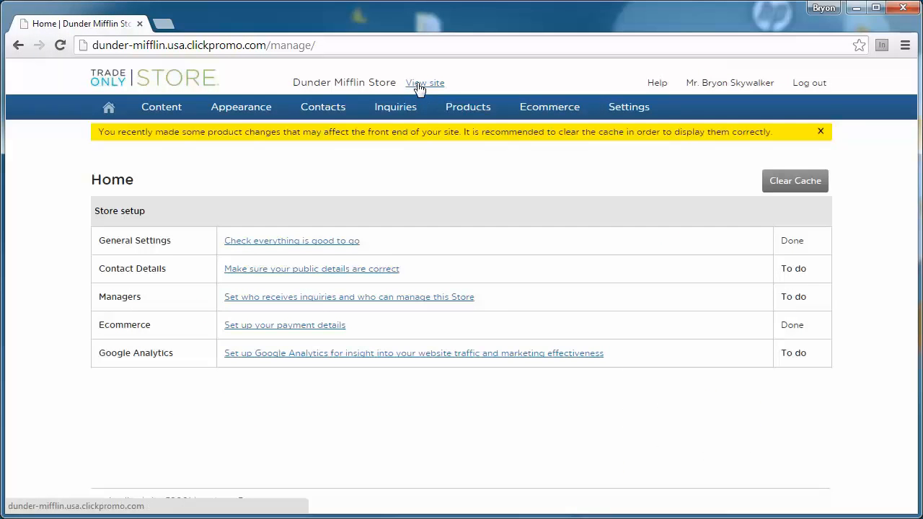
Step: Open the live storefront, browse the Print category, and open the Dunder Mifflin Business Card page
{"action": "left_click", "coordinate": [416, 84]}
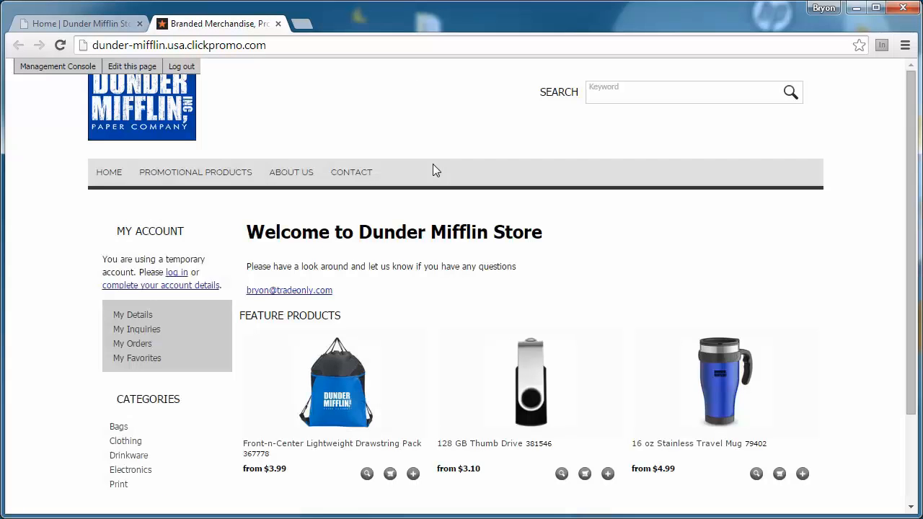
{"action": "scroll", "coordinate": [432, 164], "scroll_direction": "down", "scroll_amount": 1}
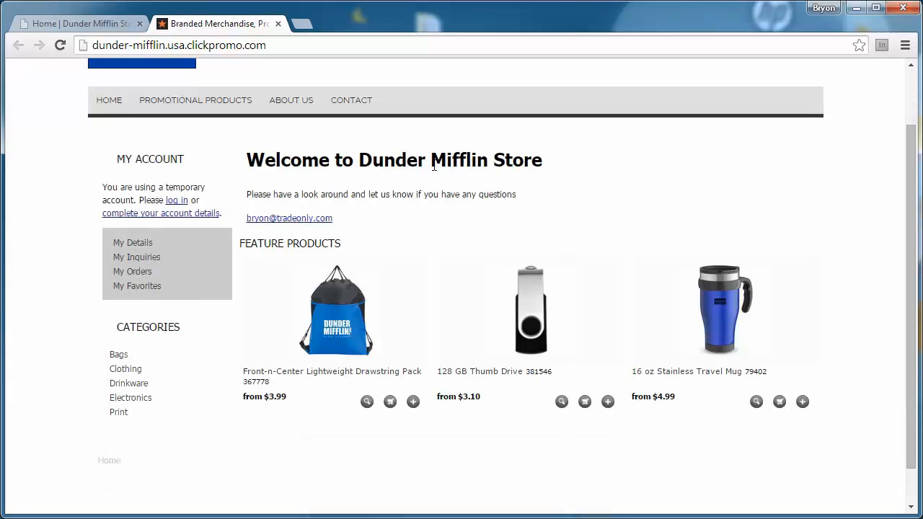
{"action": "left_click", "coordinate": [119, 413]}
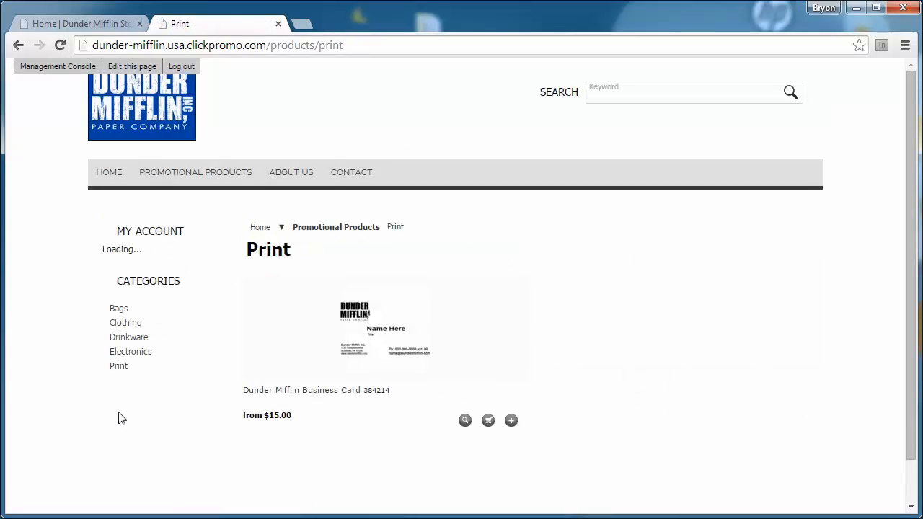
{"action": "left_click", "coordinate": [366, 323]}
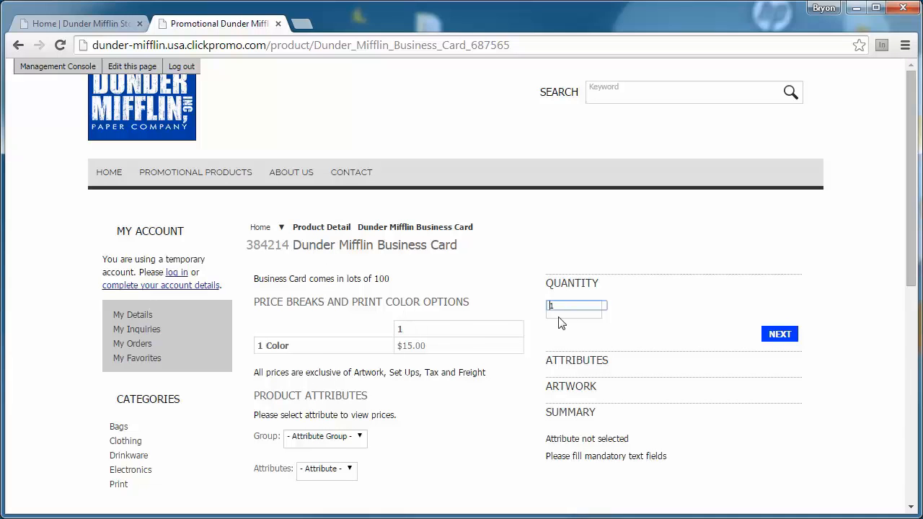
Step: Change the order quantity to 2 and select the Glossy finish
{"action": "left_click_drag", "start_coordinate": [566, 307], "coordinate": [527, 316]}
{"action": "type", "text": "2"}
{"action": "left_click", "coordinate": [779, 335]}
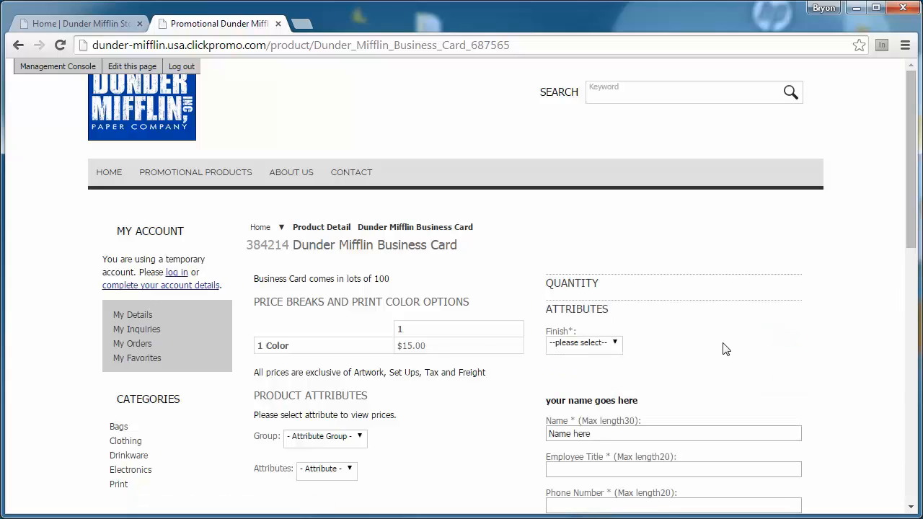
{"action": "scroll", "coordinate": [726, 349], "scroll_direction": "down", "scroll_amount": 1}
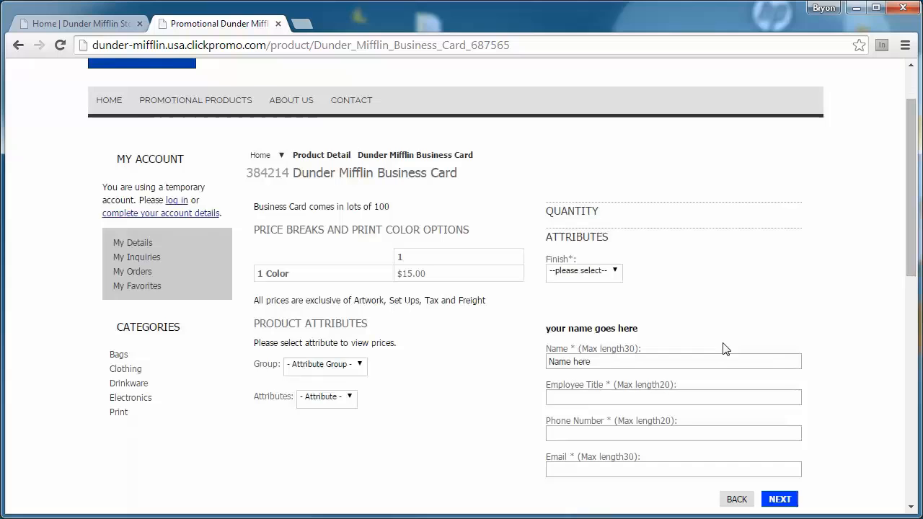
{"action": "left_click", "coordinate": [613, 279]}
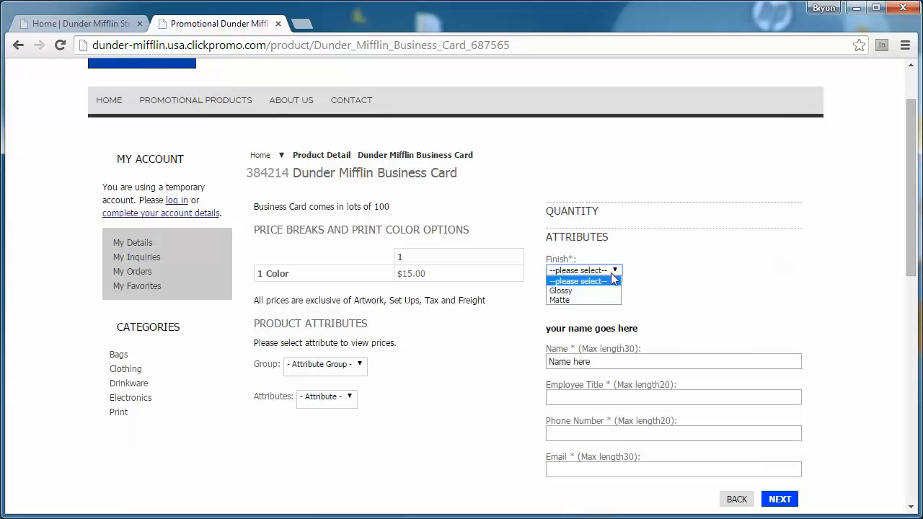
{"action": "left_click", "coordinate": [587, 290]}
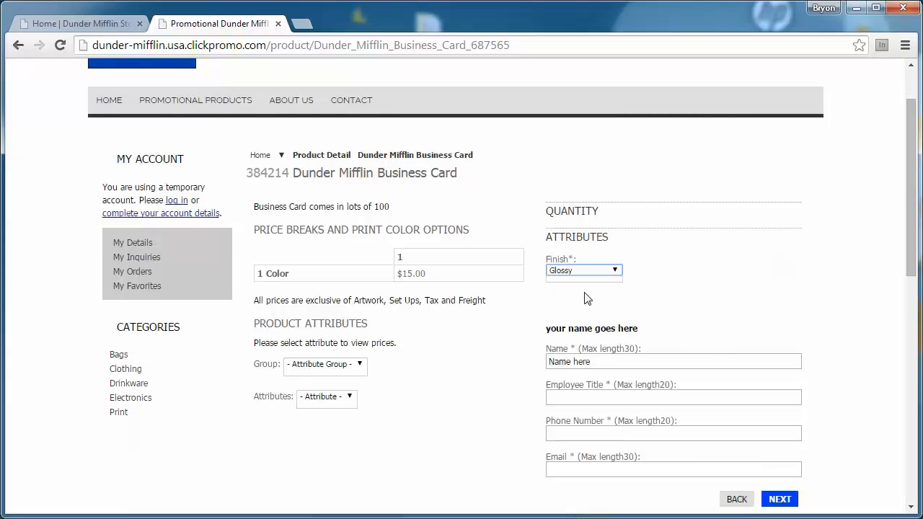
{"action": "scroll", "coordinate": [723, 277], "scroll_direction": "down", "scroll_amount": 2}
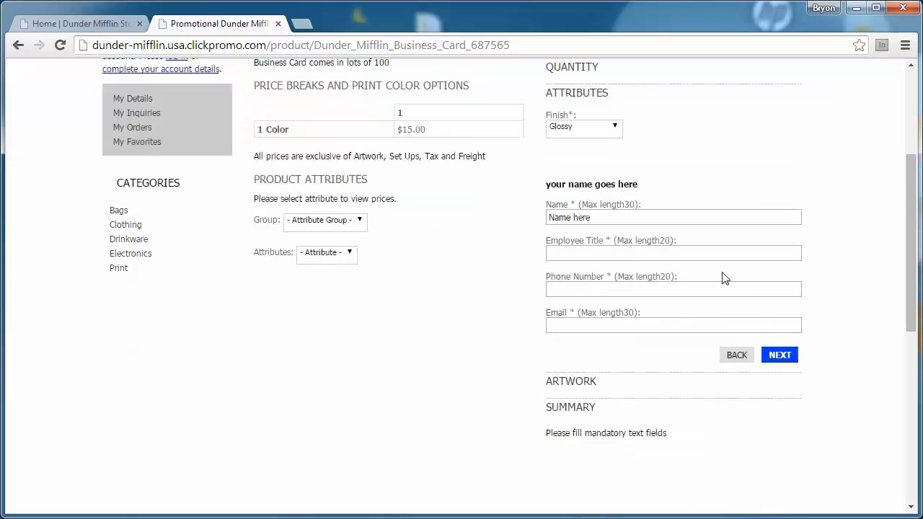
{"action": "scroll", "coordinate": [725, 278], "scroll_direction": "up", "scroll_amount": 1}
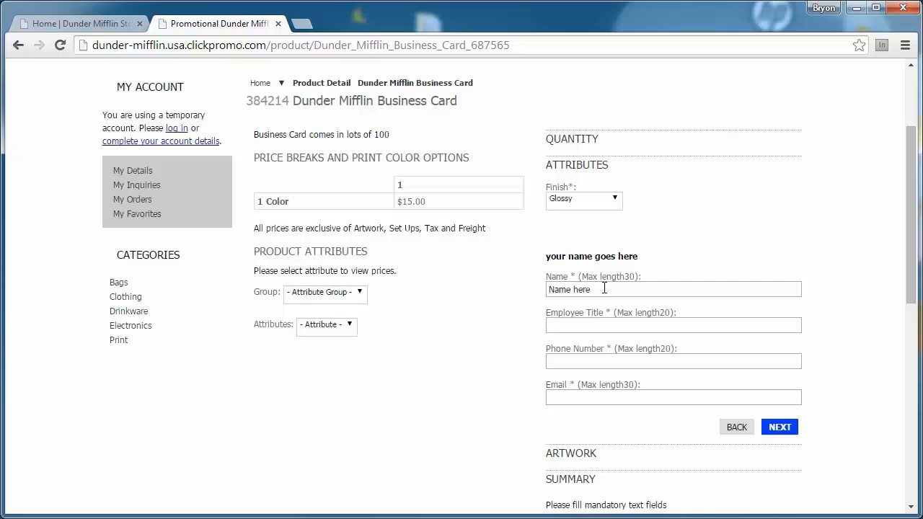
Step: Replace the 'Name here' placeholder with the cardholder's full name
{"action": "left_click", "coordinate": [605, 289]}
{"action": "left_click_drag", "start_coordinate": [639, 257], "coordinate": [546, 257]}
{"action": "left_click_drag", "start_coordinate": [613, 288], "coordinate": [544, 297]}
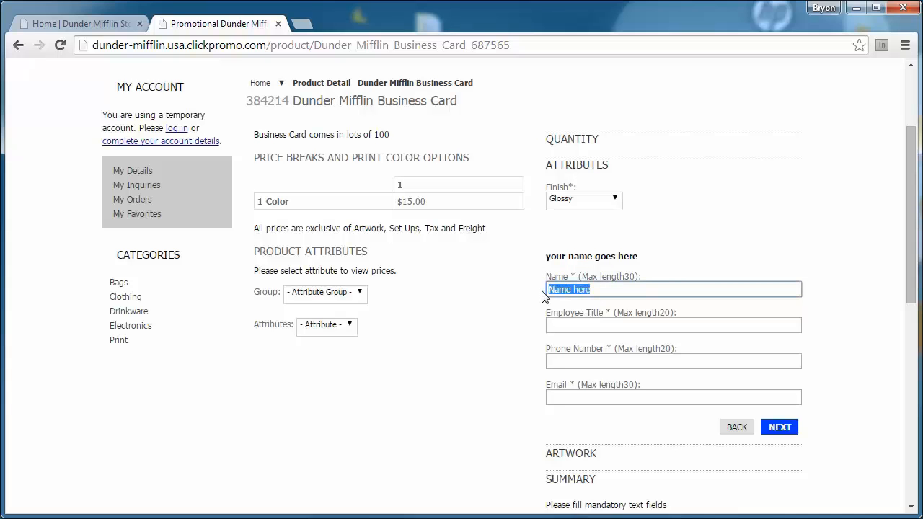
{"action": "left_click", "coordinate": [613, 293]}
{"action": "left_click_drag", "start_coordinate": [607, 296], "coordinate": [524, 287]}
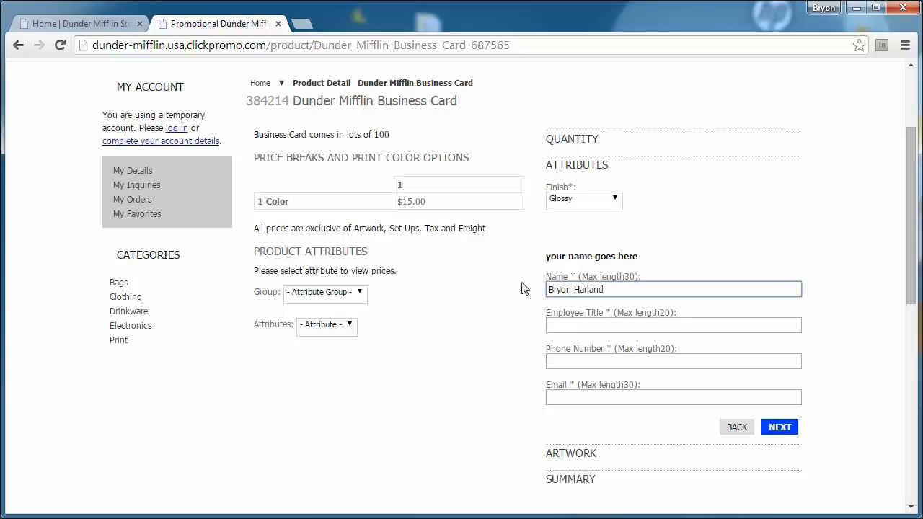
Step: Enter 'Support Team Manager' as the title, plus the contact's phone number and e-mail
{"action": "left_click", "coordinate": [591, 325]}
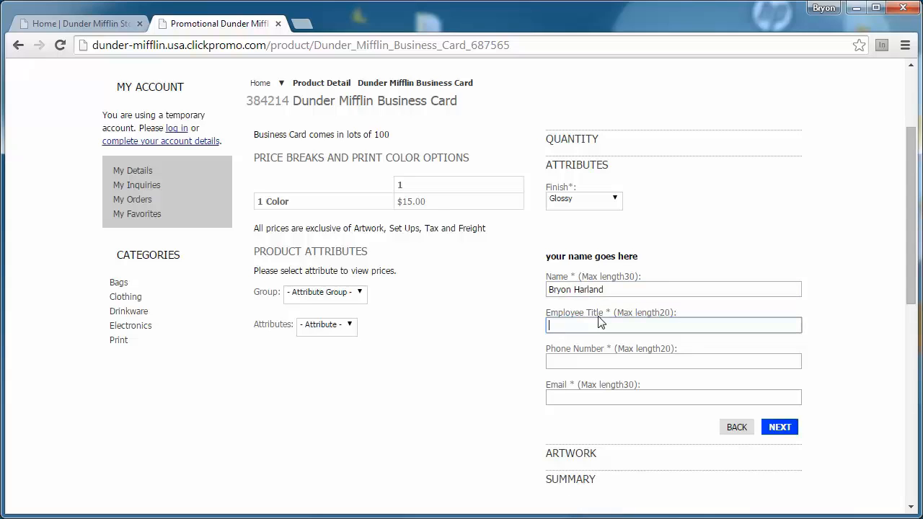
{"action": "type", "text": "Support Team M"}
{"action": "key", "text": "BackSpace"}
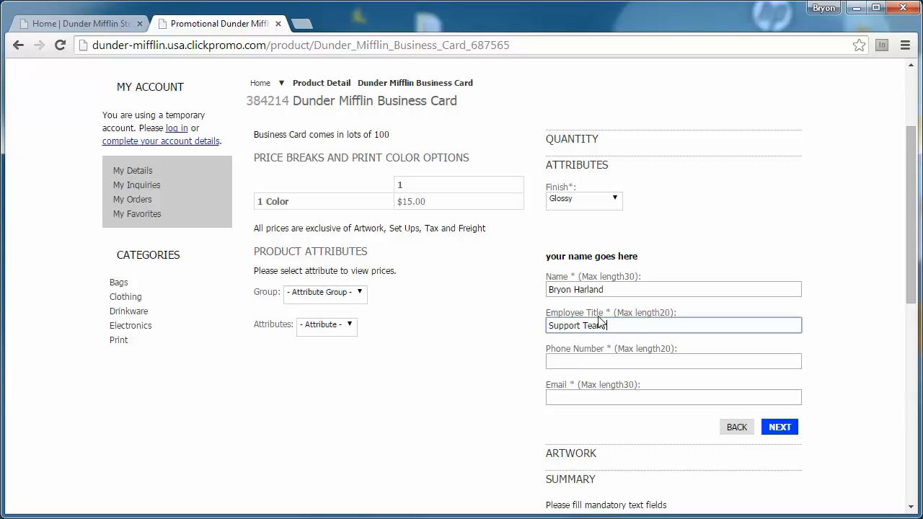
{"action": "type", "text": "Manager"}
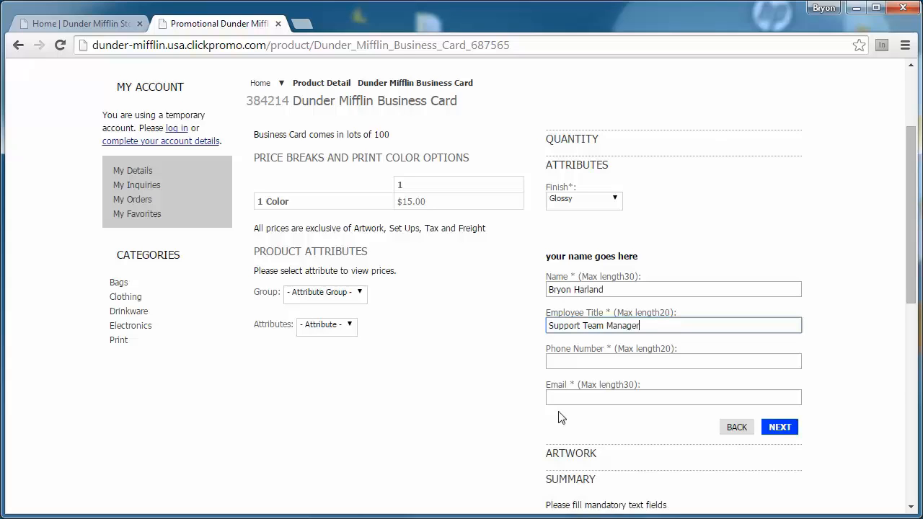
{"action": "left_click", "coordinate": [579, 361]}
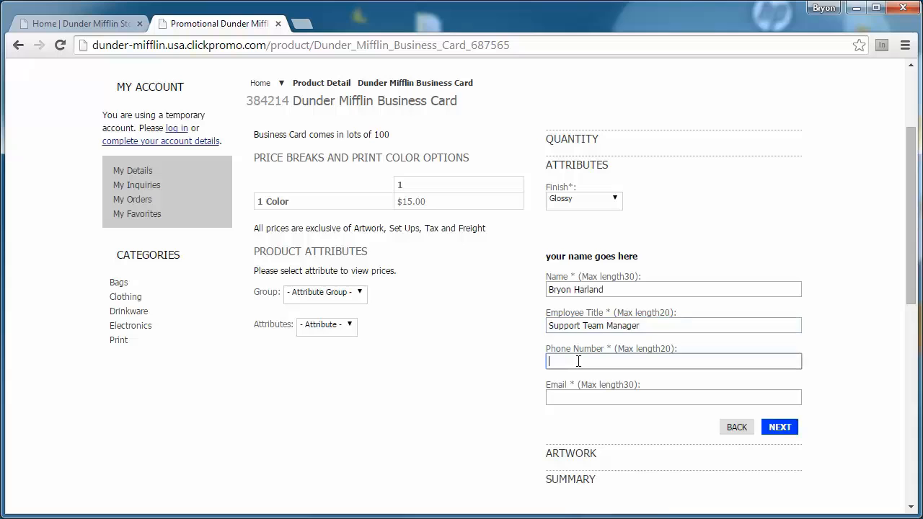
{"action": "left_click", "coordinate": [596, 399]}
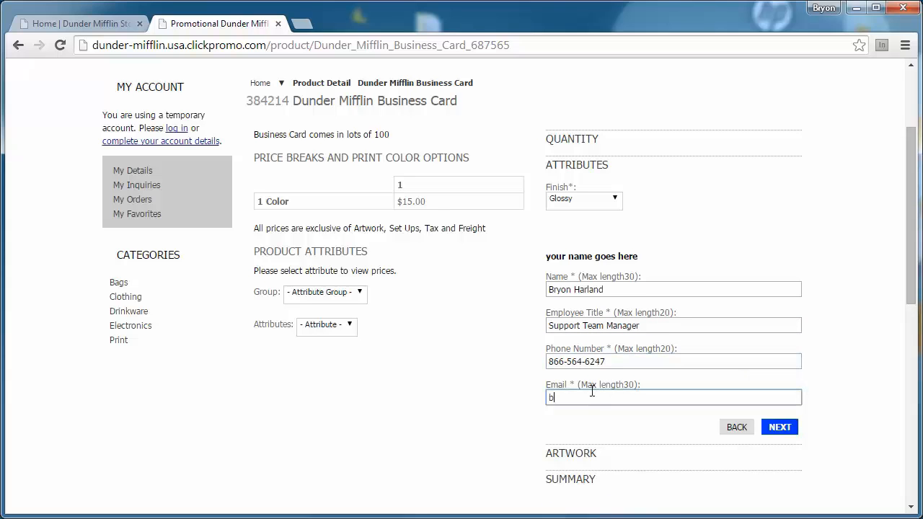
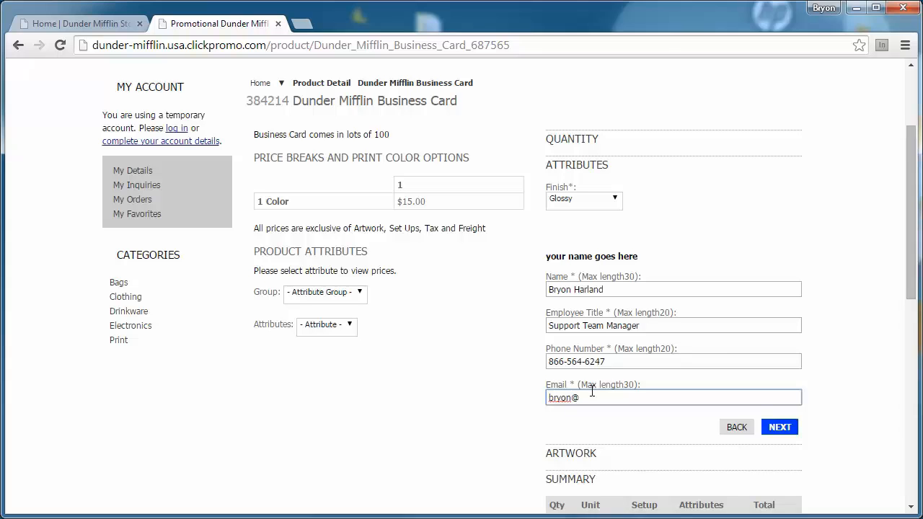
{"action": "scroll", "coordinate": [513, 427], "scroll_direction": "down", "scroll_amount": 1}
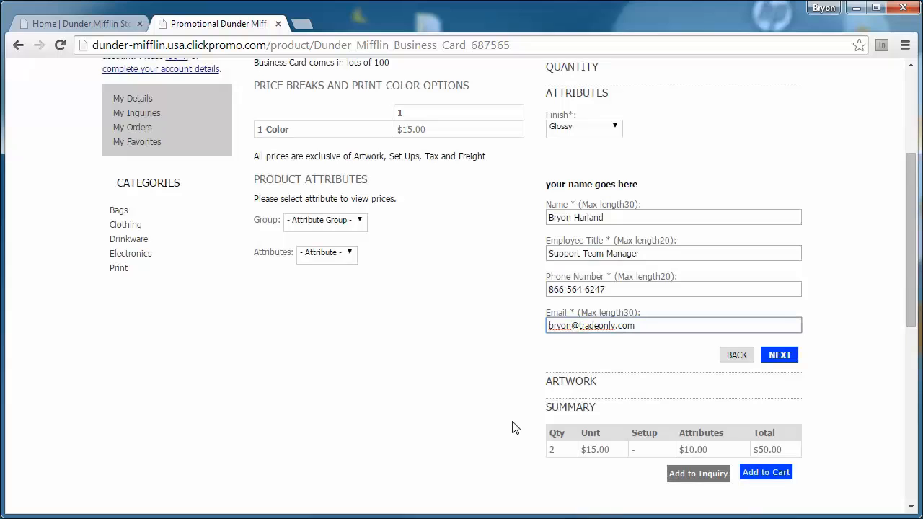